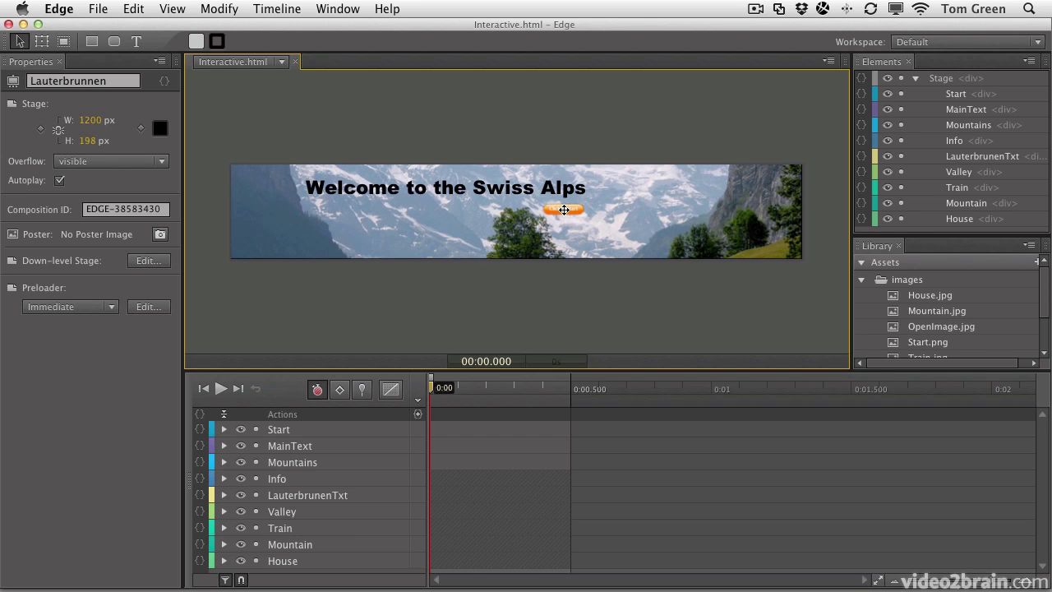
# Step: Preview the Lauterbrunnen frame at 0.5 s, check the Info box, then return to 0:00
pyautogui.moveTo(435, 387); pyautogui.dragTo(572, 400)
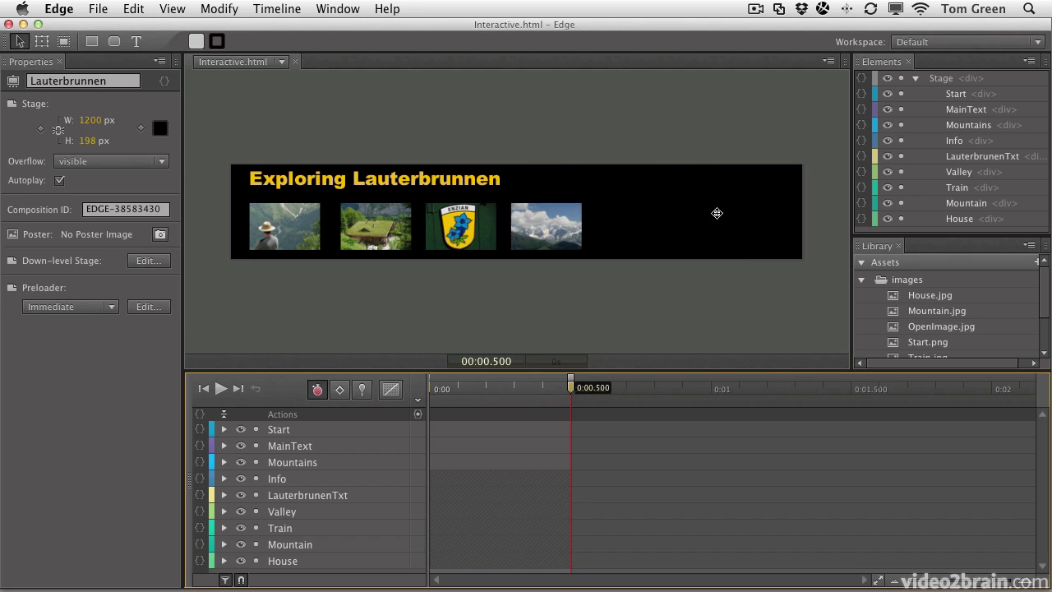
pyautogui.click(662, 219)
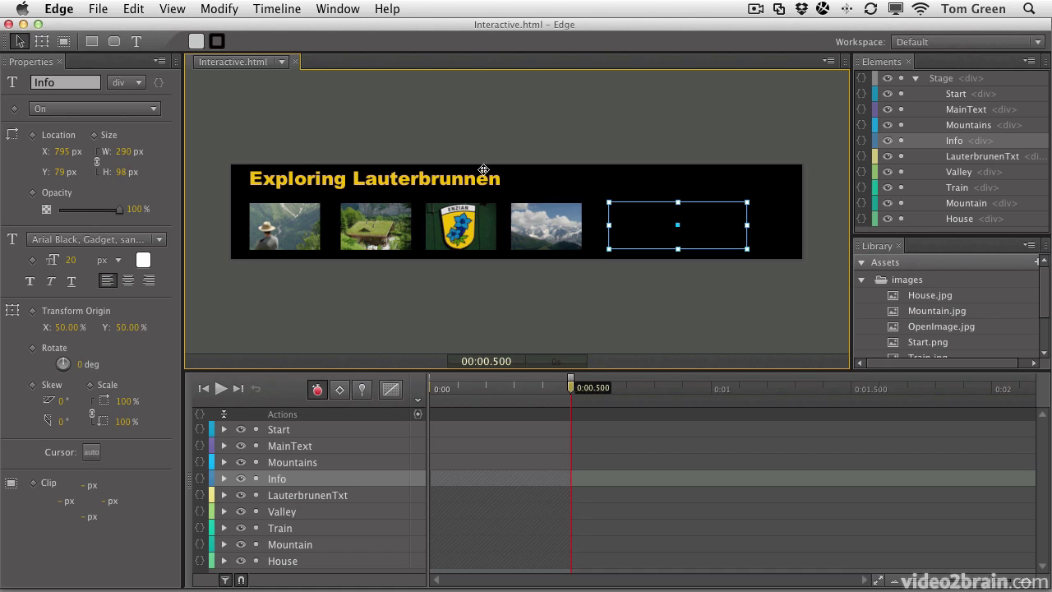
pyautogui.click(572, 190)
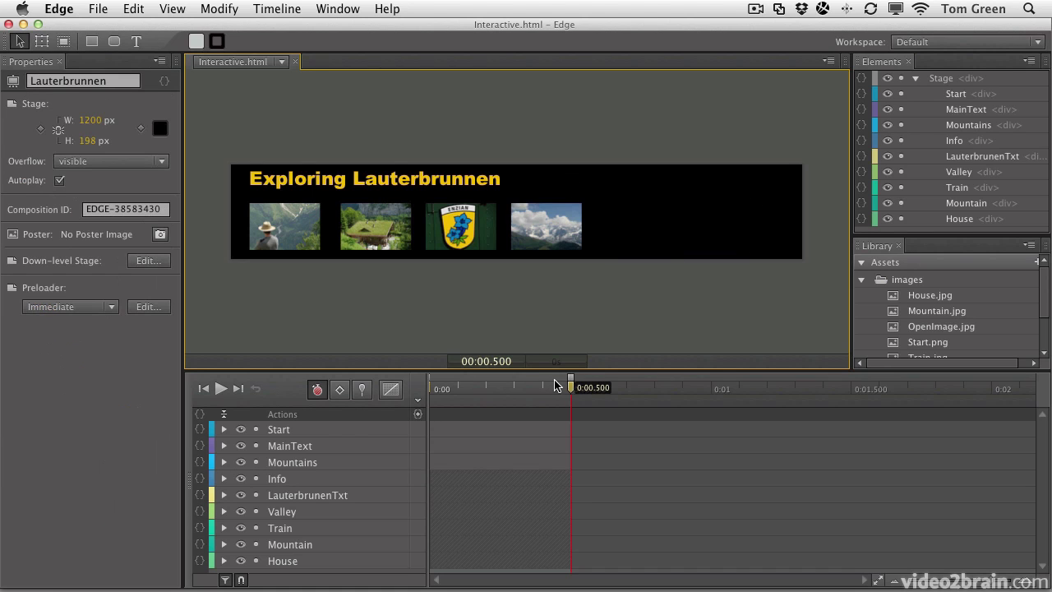
pyautogui.moveTo(570, 383); pyautogui.dragTo(427, 390)
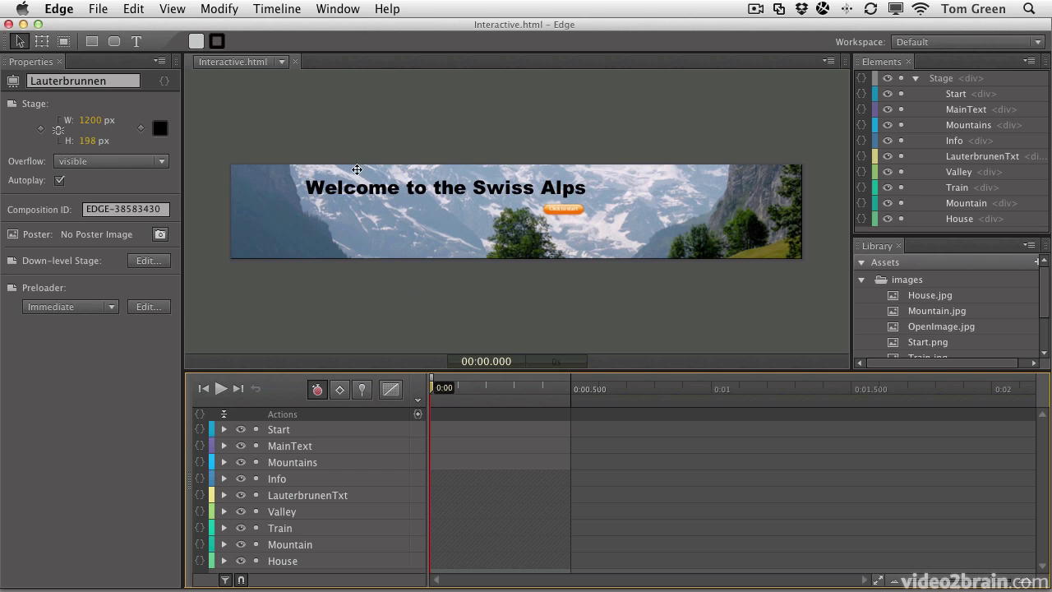
pyautogui.click(337, 9)
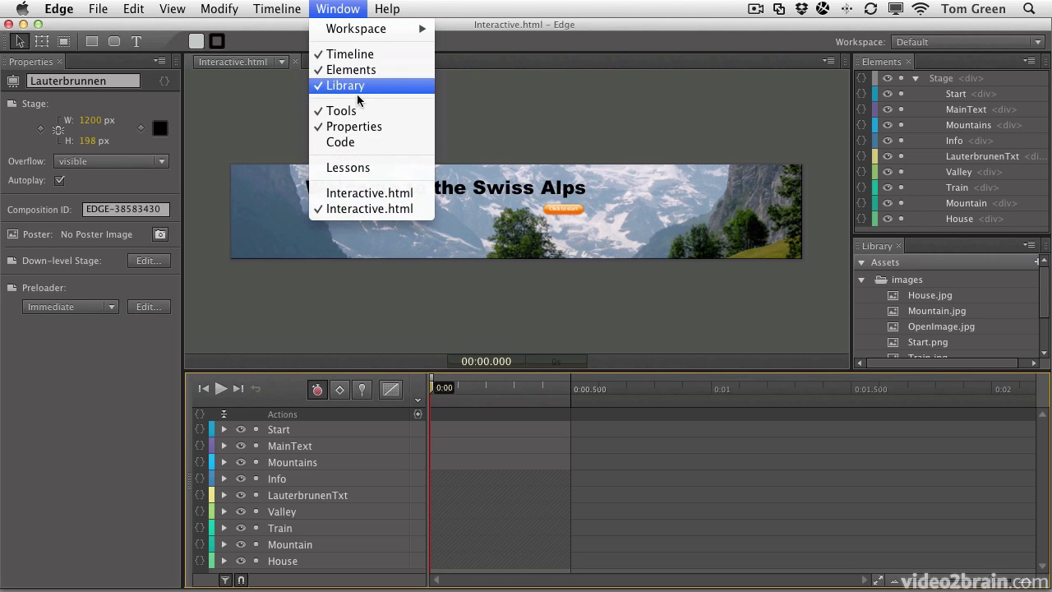
pyautogui.click(353, 144)
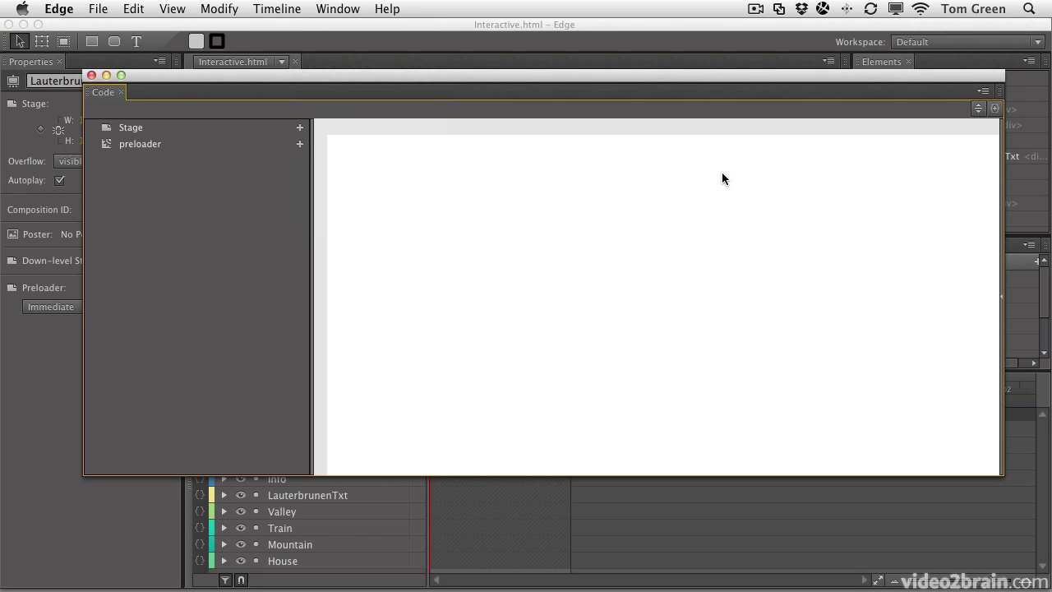
pyautogui.click(983, 93)
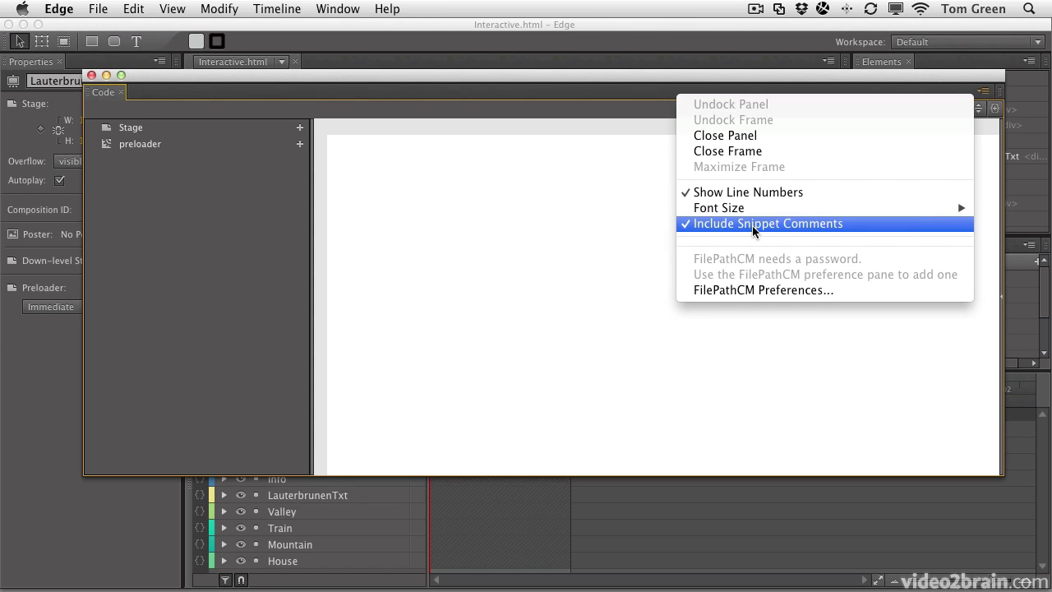
pyautogui.click(616, 192)
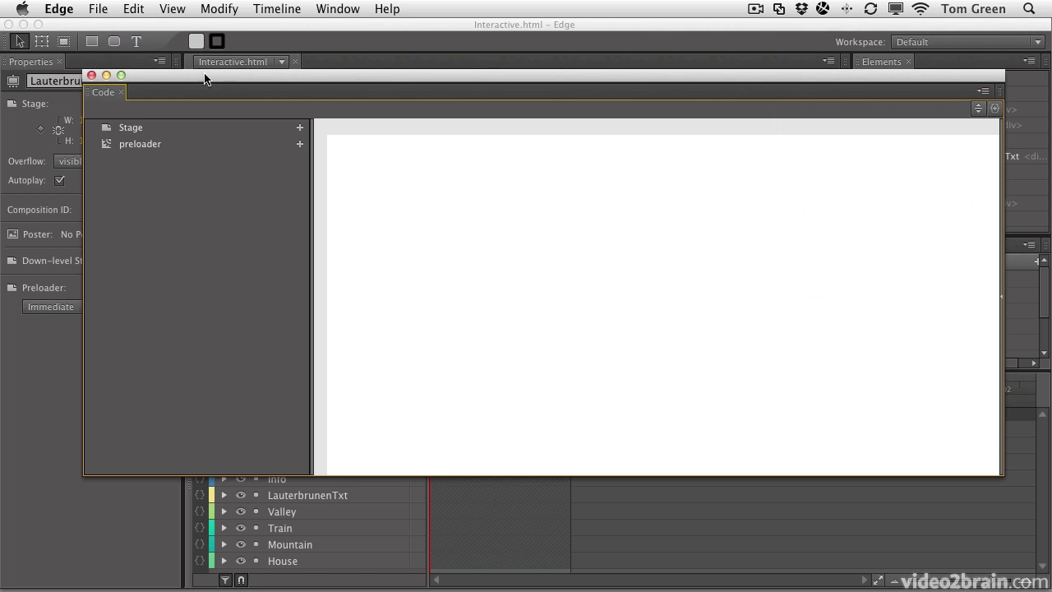
pyautogui.click(91, 75)
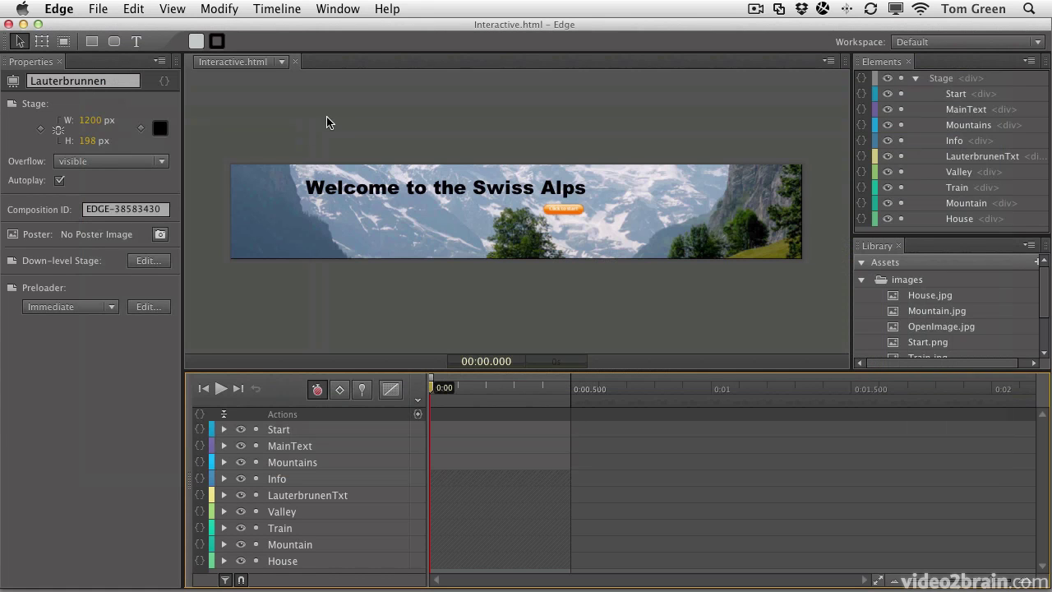
pyautogui.click(298, 115)
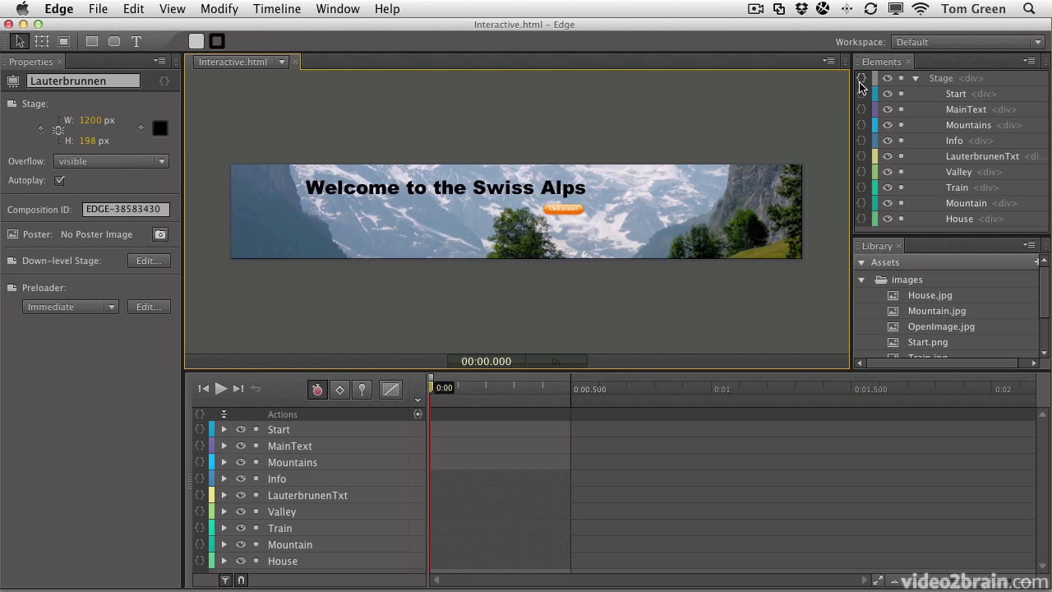
pyautogui.click(862, 144)
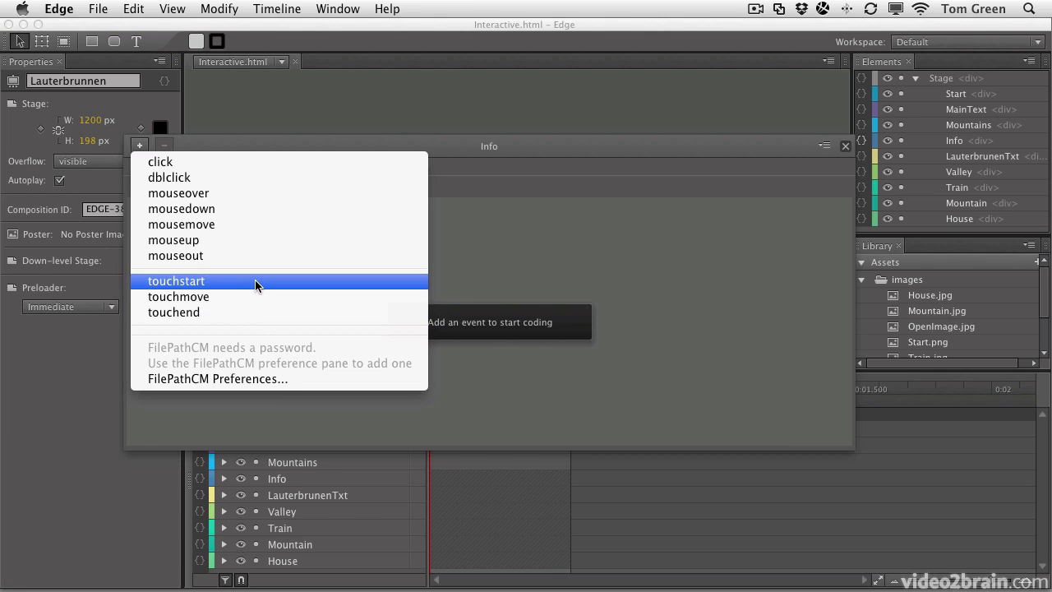
pyautogui.click(764, 158)
pyautogui.click(845, 150)
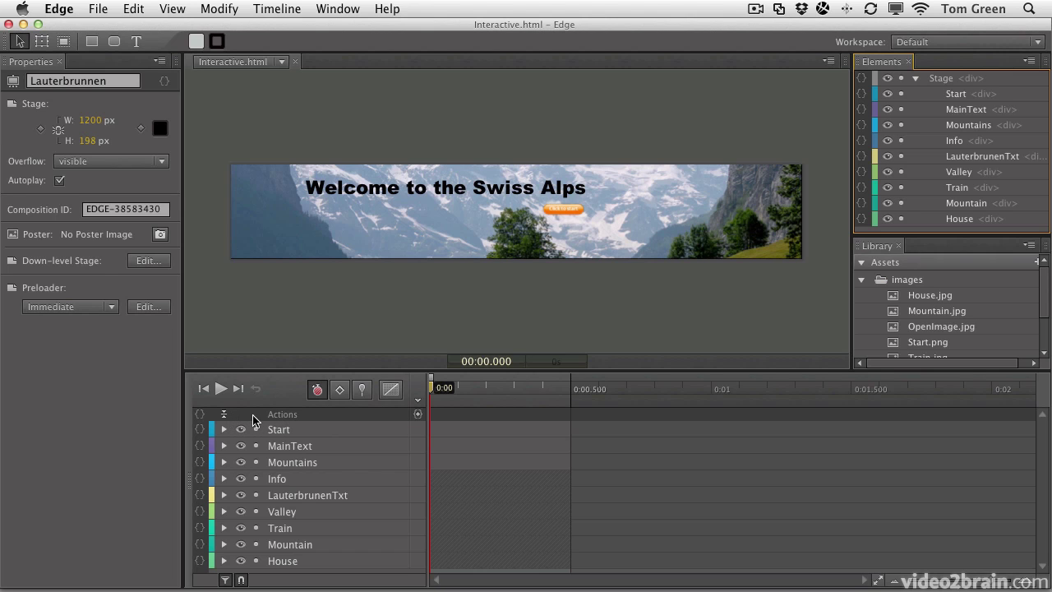
# Step: Scrub the timeline playhead until it rests at exactly 00:00.400
pyautogui.click(435, 392)
pyautogui.moveTo(435, 393); pyautogui.dragTo(573, 399)
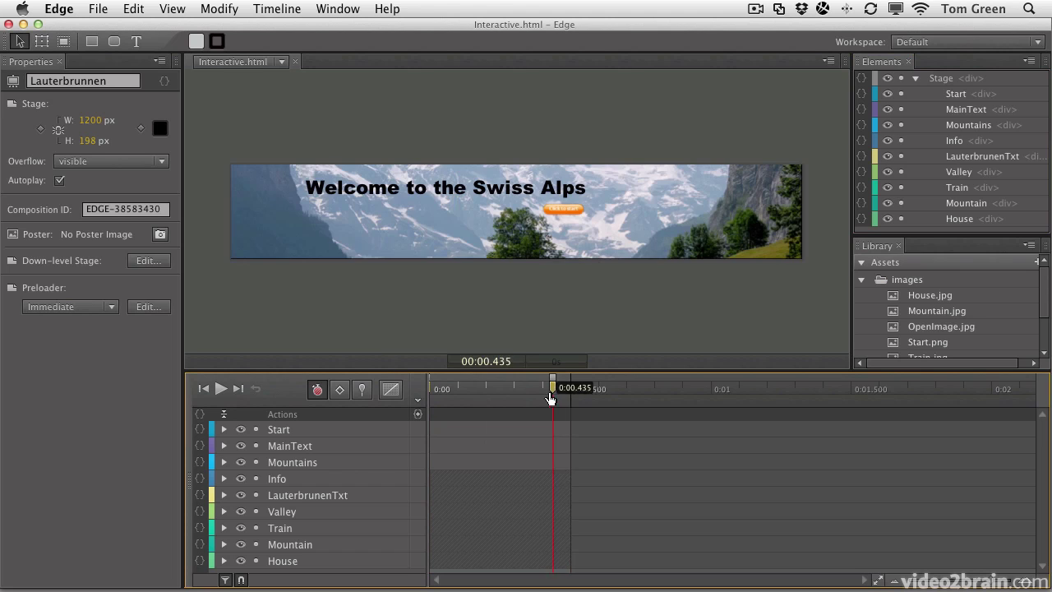
pyautogui.moveTo(572, 398); pyautogui.dragTo(541, 400)
pyautogui.click(499, 363)
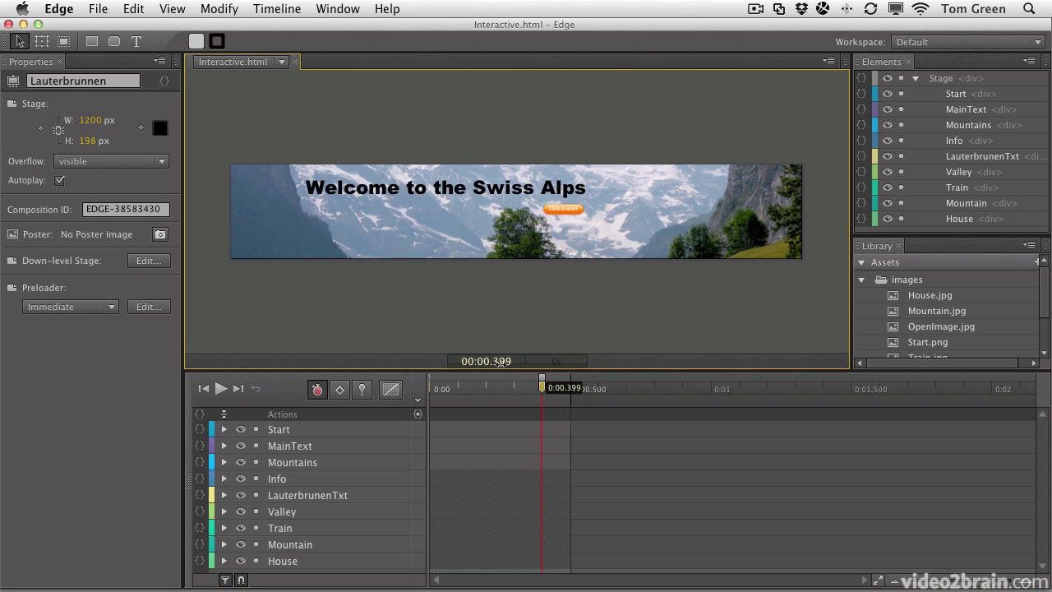
pyautogui.moveTo(500, 362); pyautogui.dragTo(501, 362)
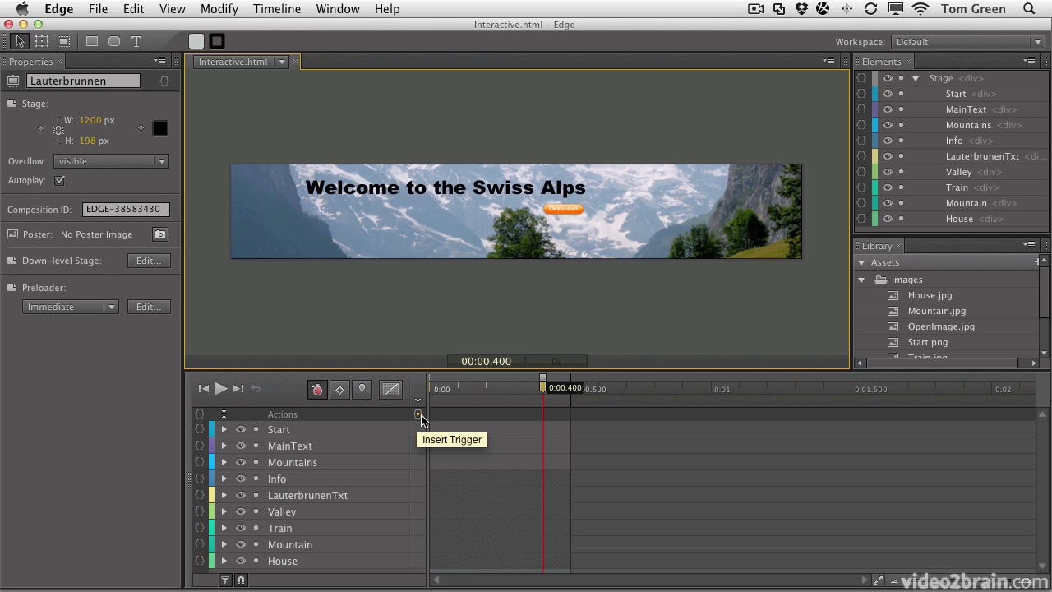
# Step: Insert a 400 ms timeline trigger containing sym.play(0); to restart the animation
pyautogui.click(272, 9)
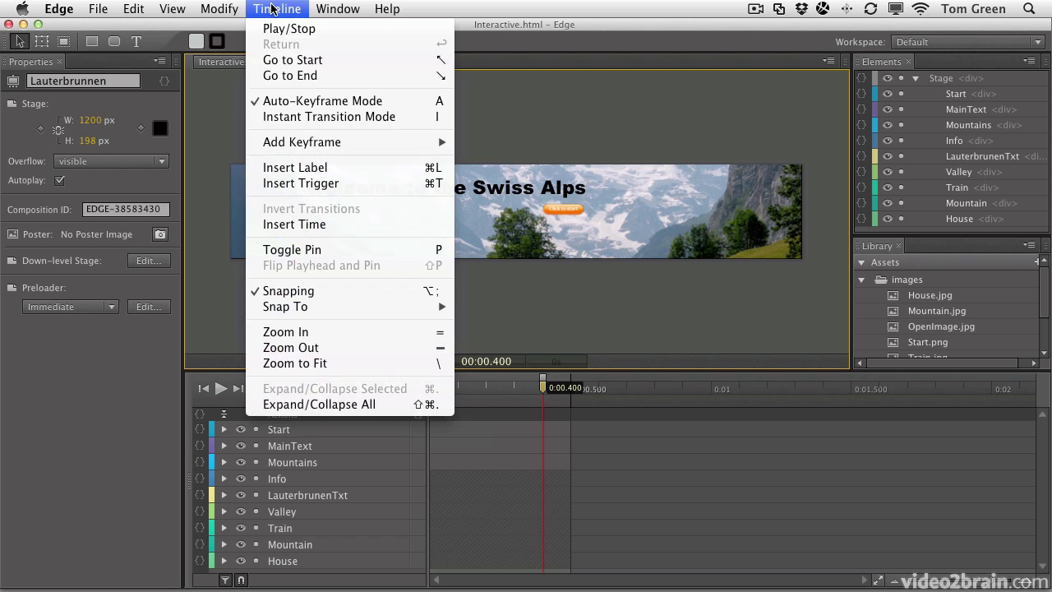
pyautogui.click(293, 183)
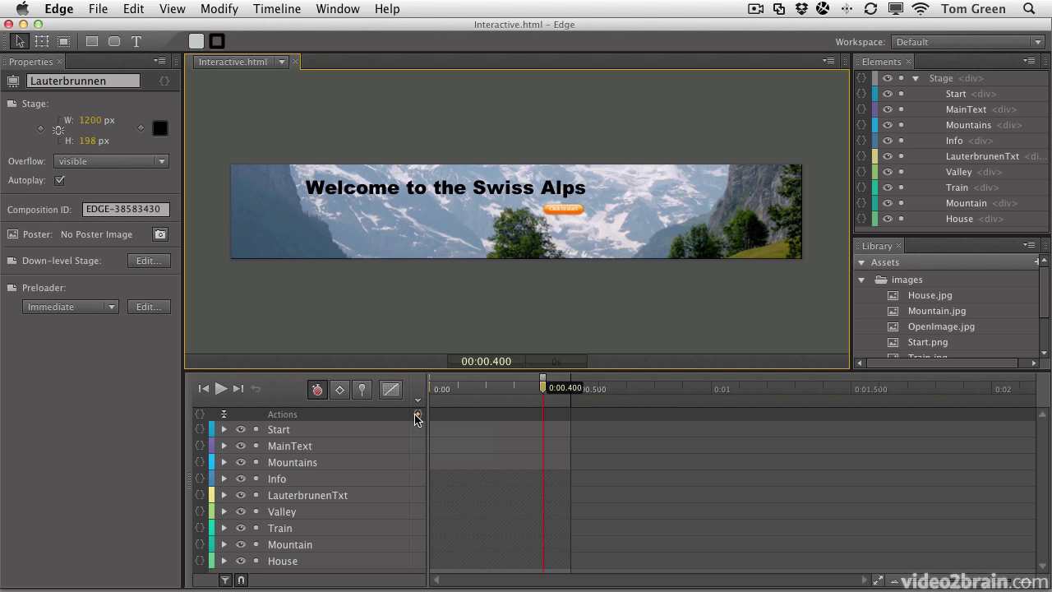
pyautogui.click(417, 418)
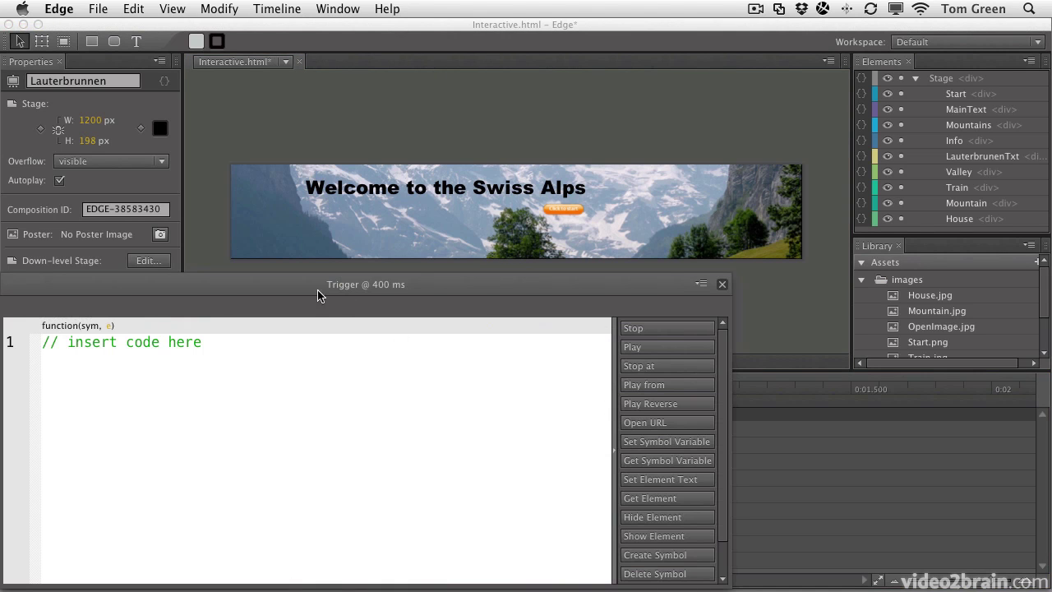
pyautogui.moveTo(320, 294); pyautogui.dragTo(452, 133)
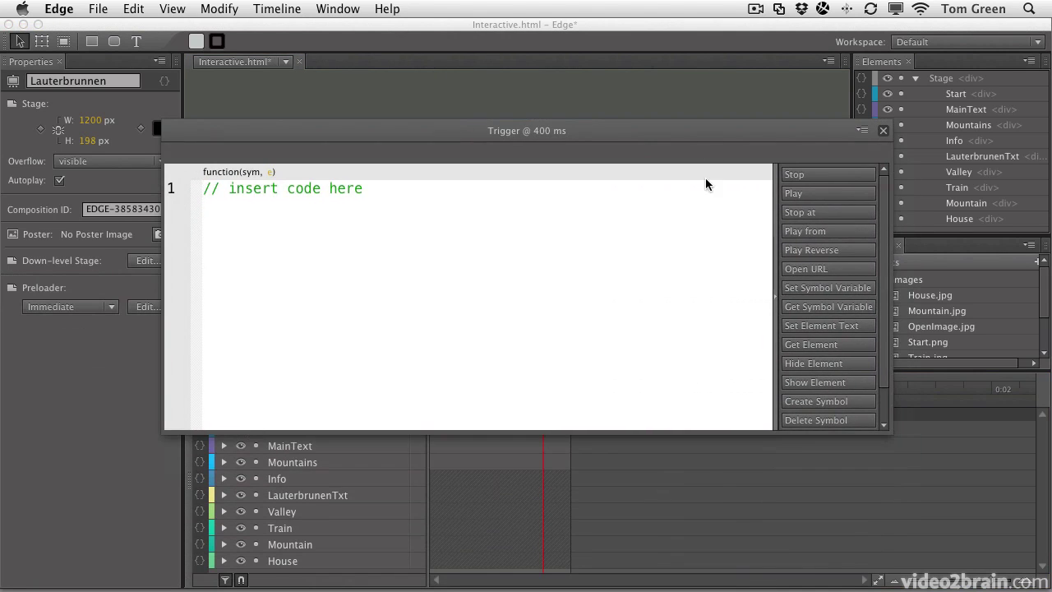
pyautogui.click(800, 196)
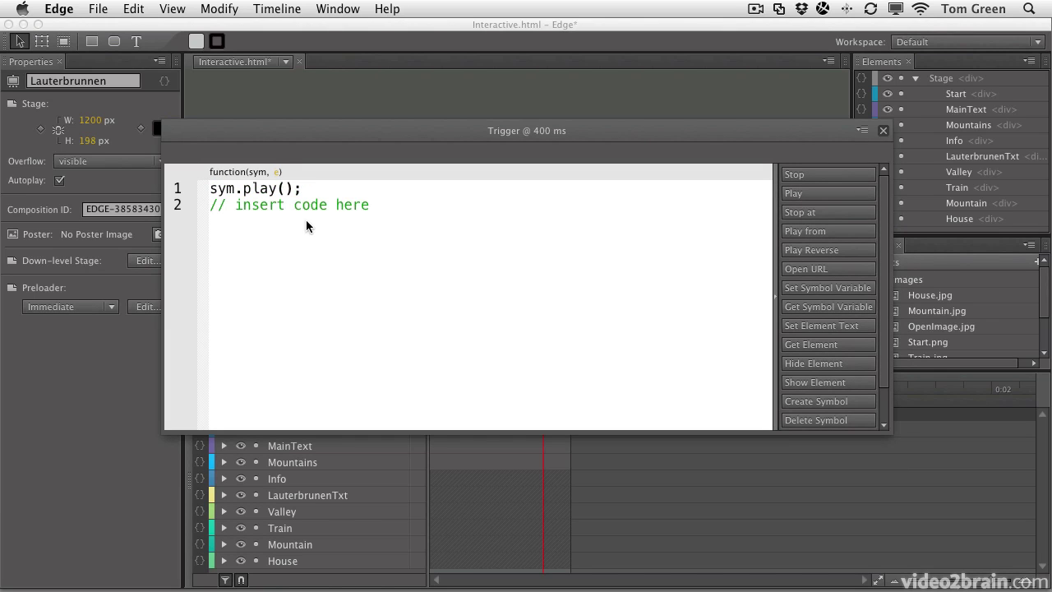
pyautogui.write('0')
pyautogui.click(883, 131)
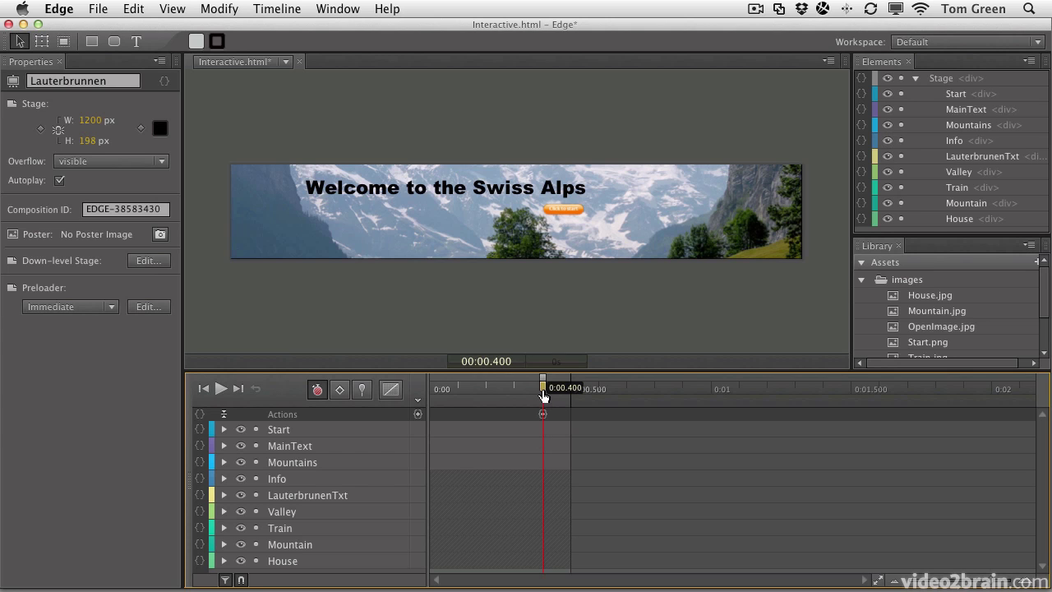
# Step: Add a 500 ms trigger containing sym.stop(); on the Exploring Lauterbrunnen frame
pyautogui.moveTo(543, 397); pyautogui.dragTo(572, 397)
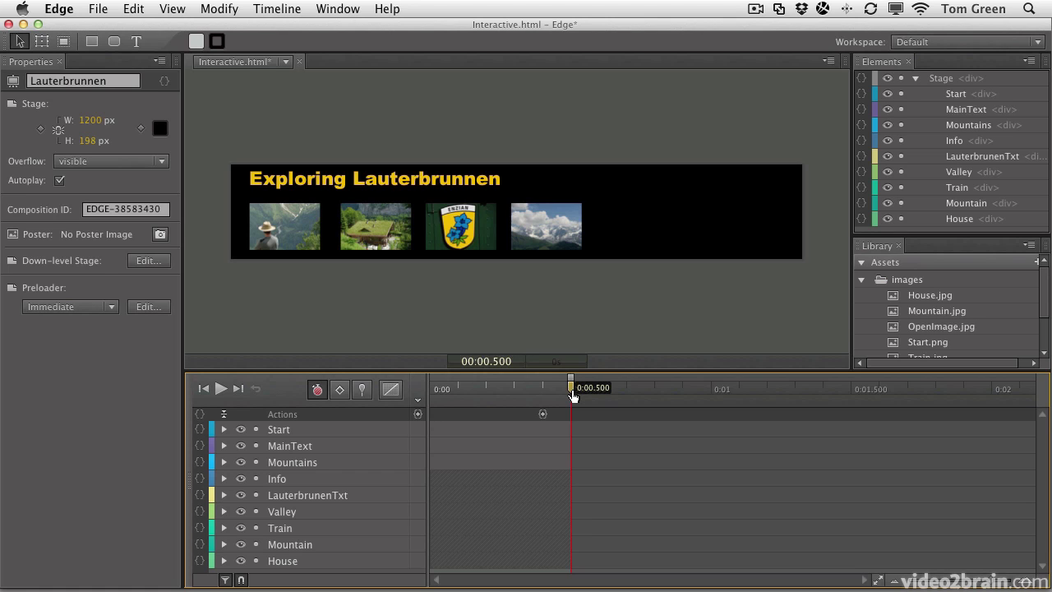
pyautogui.click(417, 414)
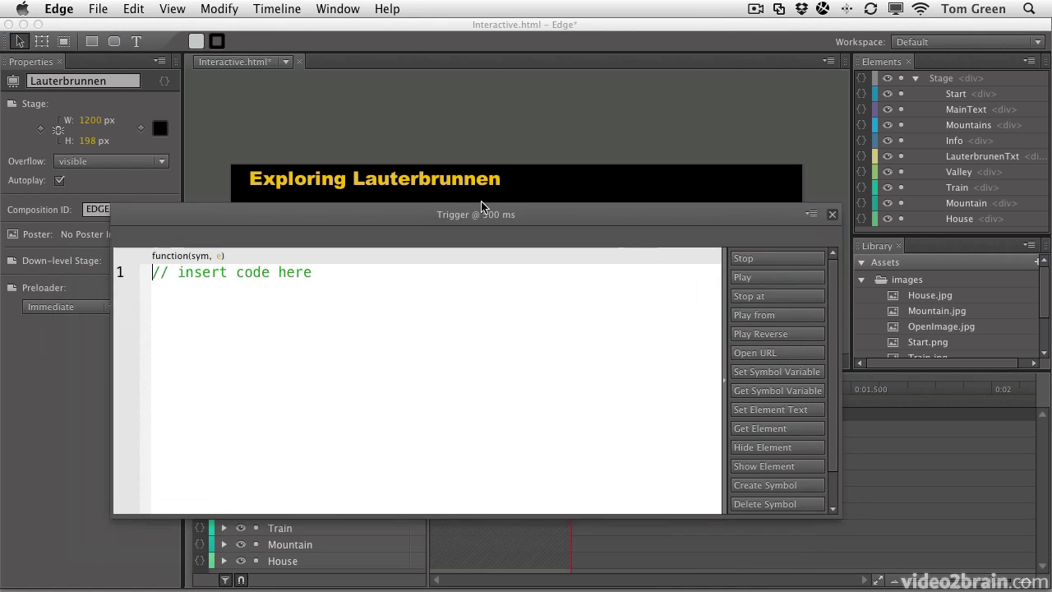
pyautogui.moveTo(355, 277); pyautogui.dragTo(469, 101)
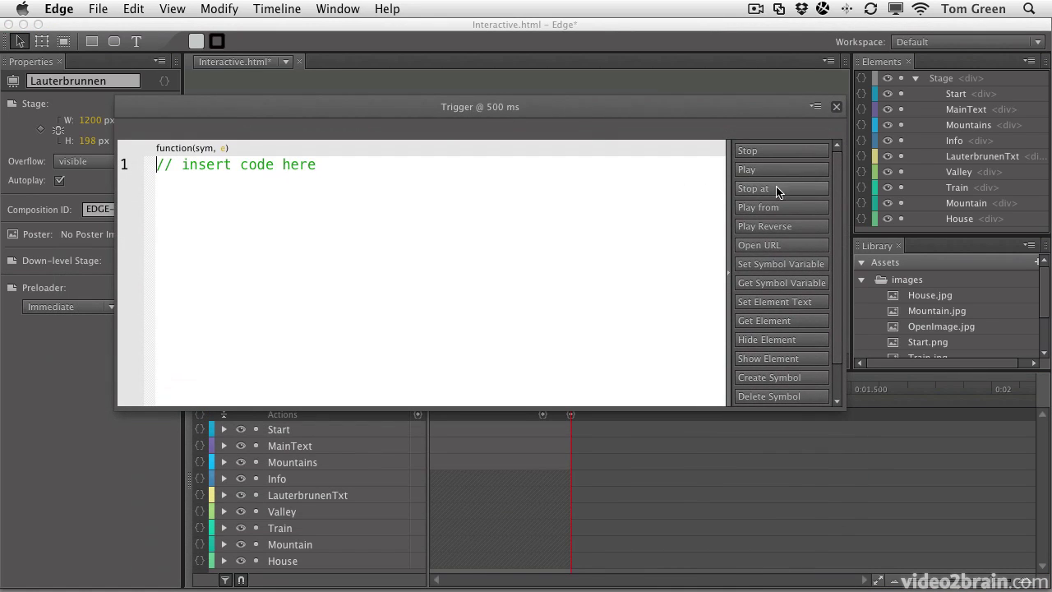
pyautogui.click(753, 151)
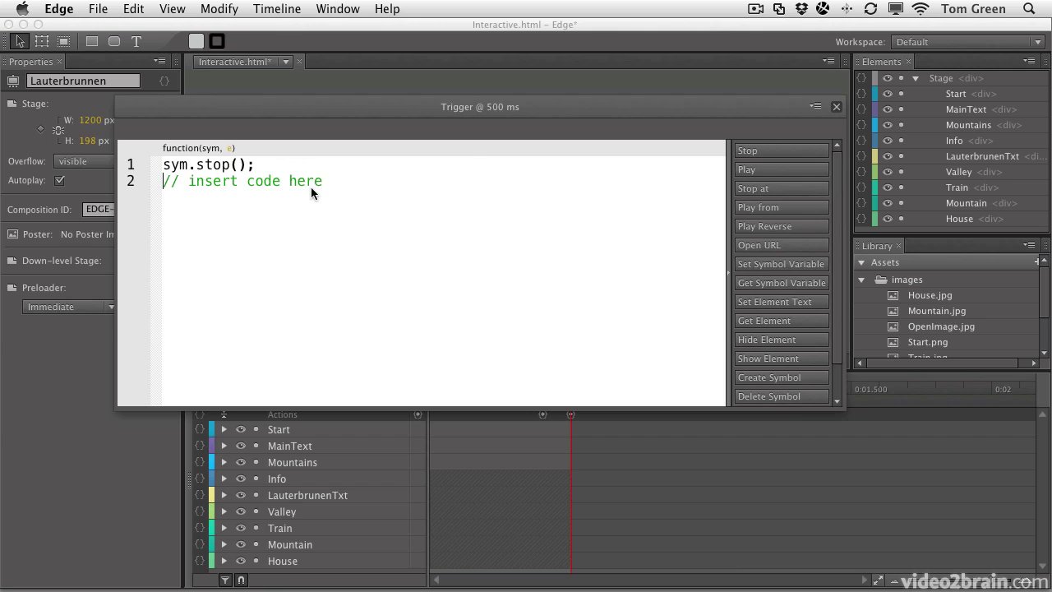
pyautogui.click(836, 106)
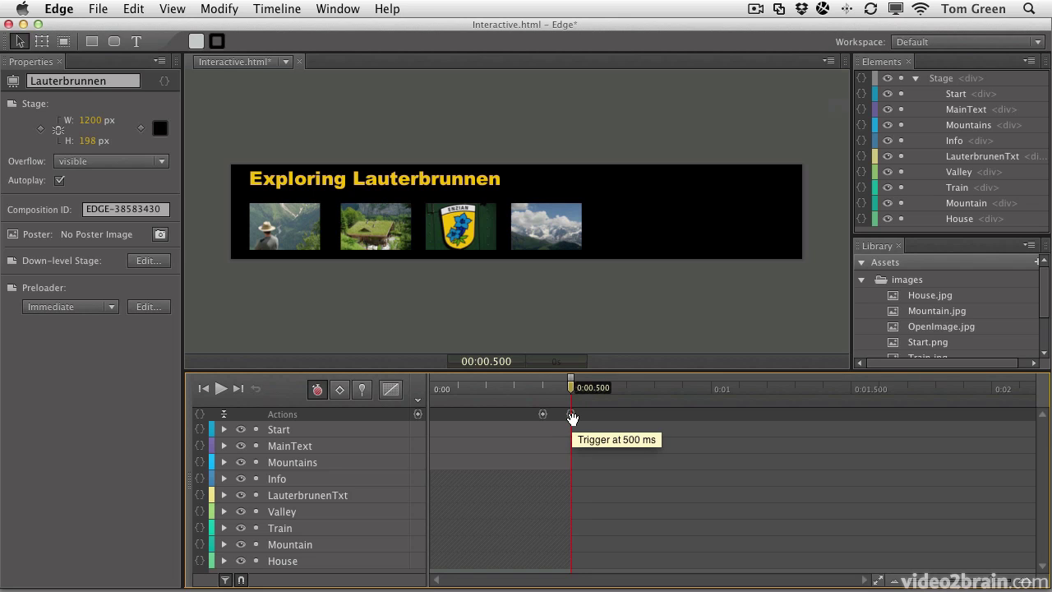
# Step: Insert a timeline label named 'Swiss' at the 500 ms point
pyautogui.moveTo(571, 394); pyautogui.dragTo(456, 390)
pyautogui.moveTo(526, 389)
pyautogui.mouseDown()
pyautogui.moveTo(579, 395)
pyautogui.moveTo(569, 395)
pyautogui.mouseUp()
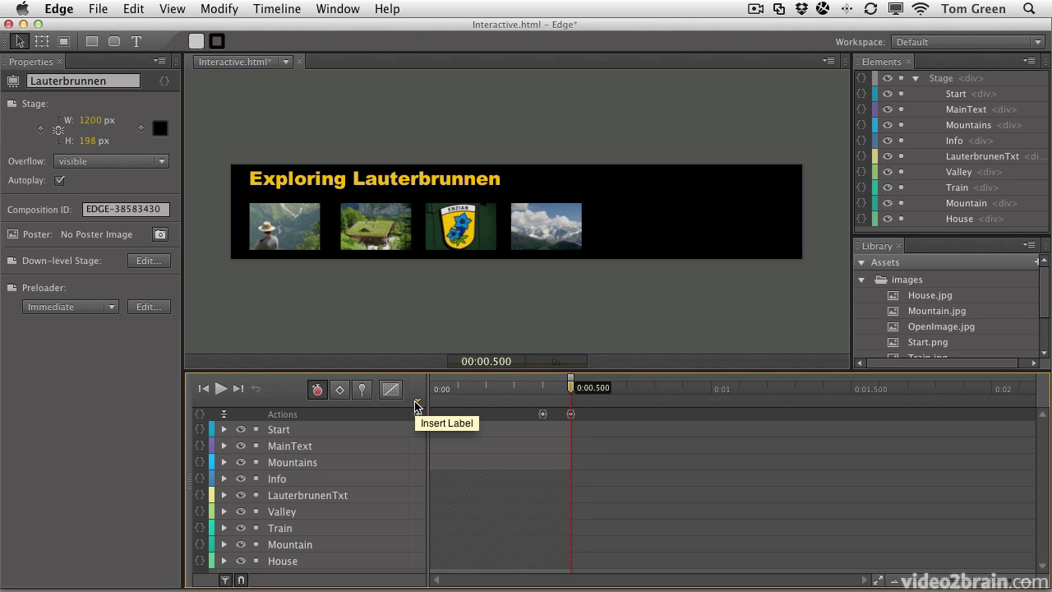
pyautogui.click(301, 10)
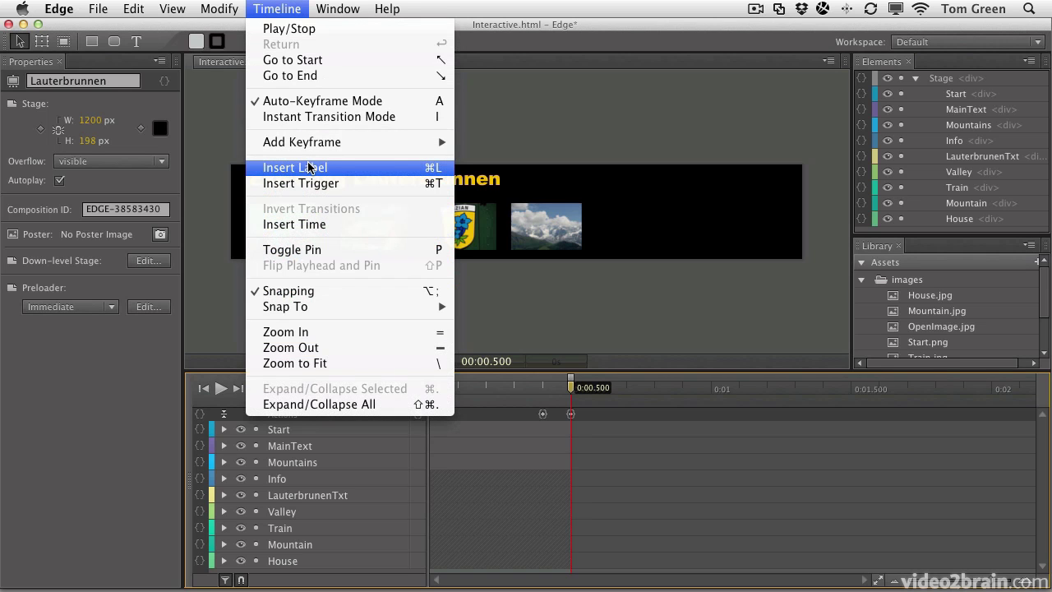
pyautogui.click(695, 357)
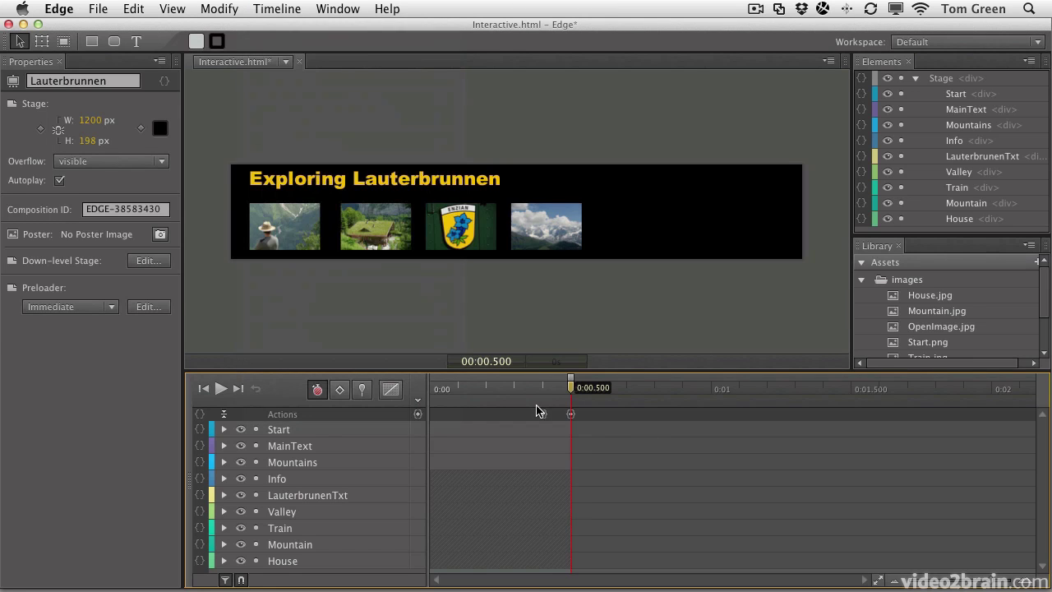
pyautogui.click(418, 403)
pyautogui.write('Swiss')
pyautogui.press('Return')
# Step: View the stage at 100% and select the Click to start button at 0:00
pyautogui.moveTo(571, 384); pyautogui.dragTo(544, 392)
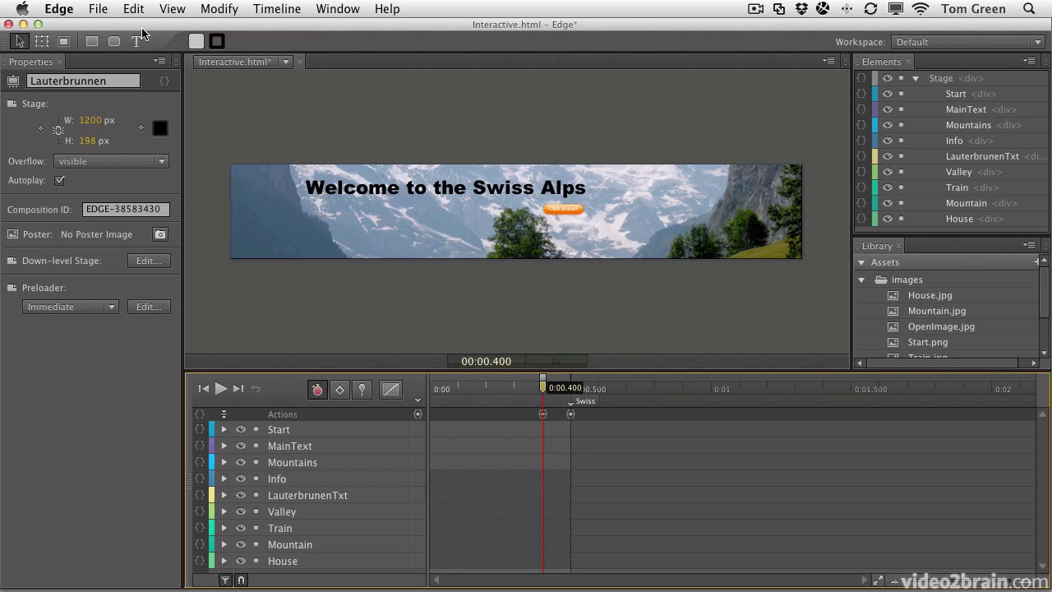
pyautogui.press('super+1')
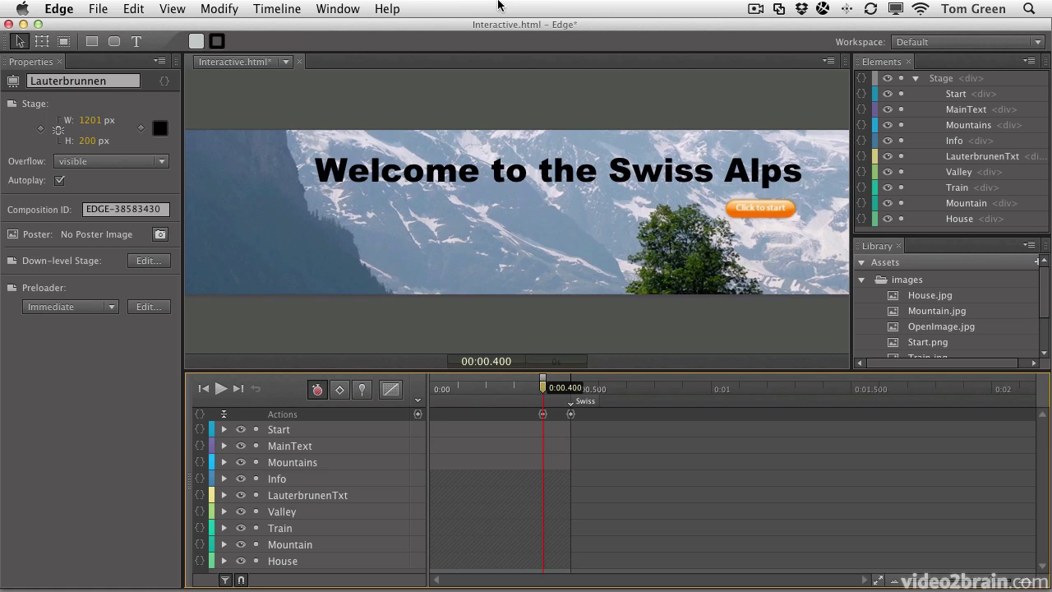
pyautogui.moveTo(543, 393); pyautogui.dragTo(429, 388)
pyautogui.click(762, 208)
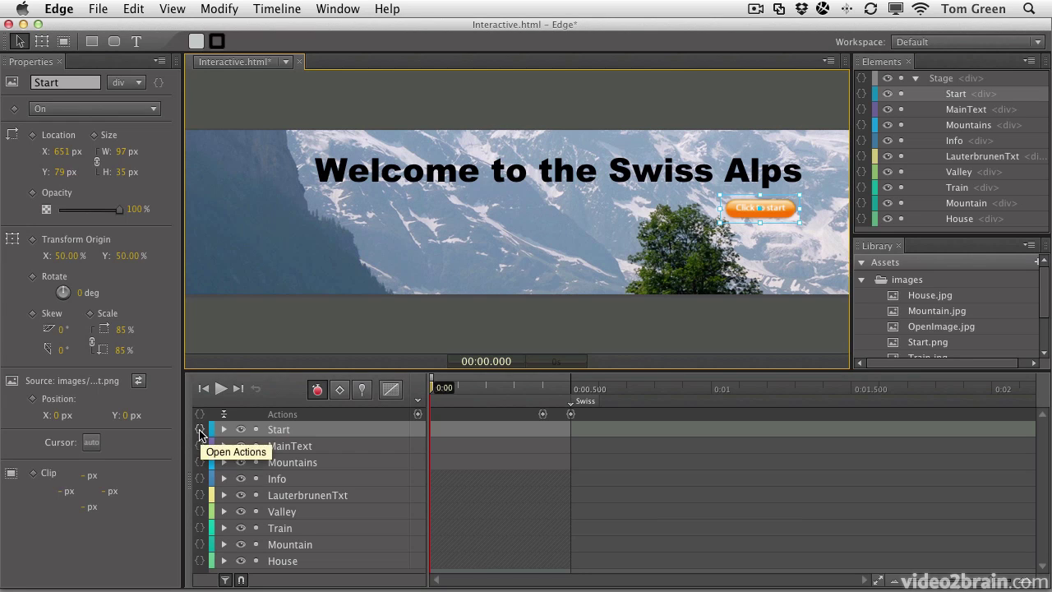
# Step: Give the Start button a click action containing sym.play("Swiss");
pyautogui.click(200, 431)
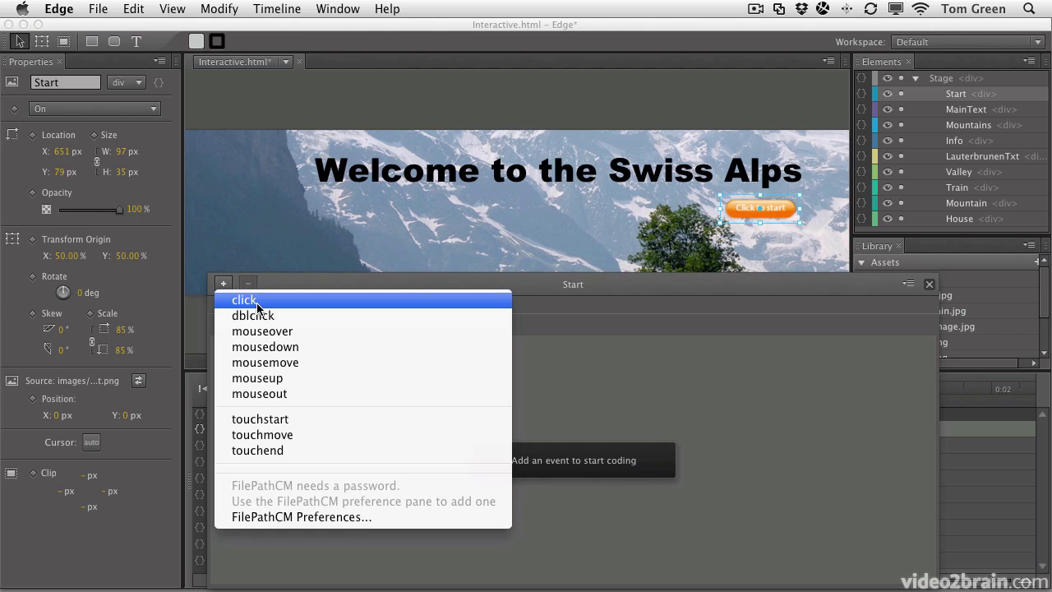
pyautogui.click(258, 305)
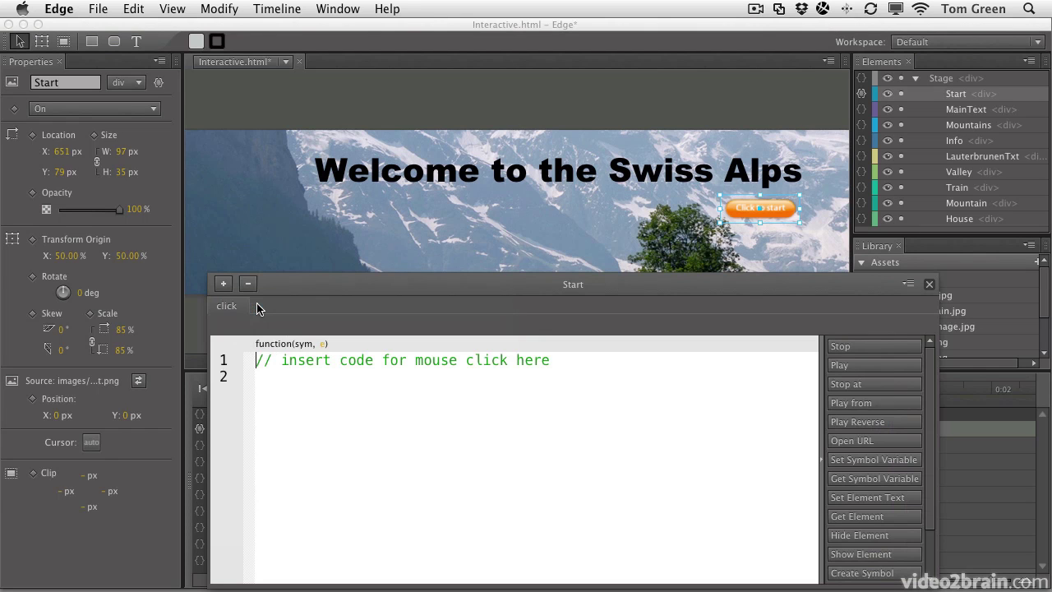
pyautogui.click(848, 366)
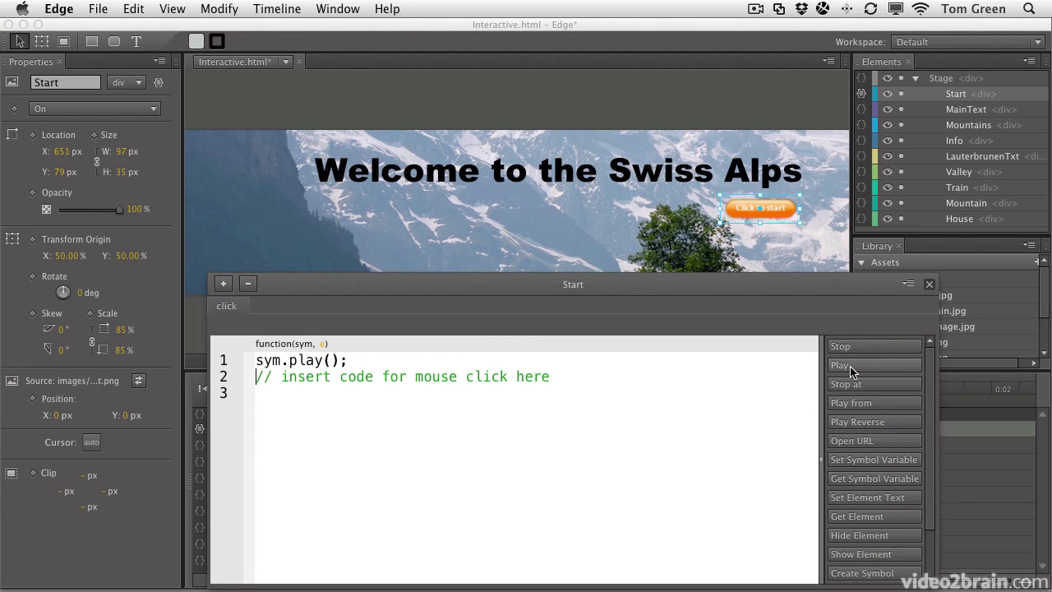
pyautogui.click(329, 362)
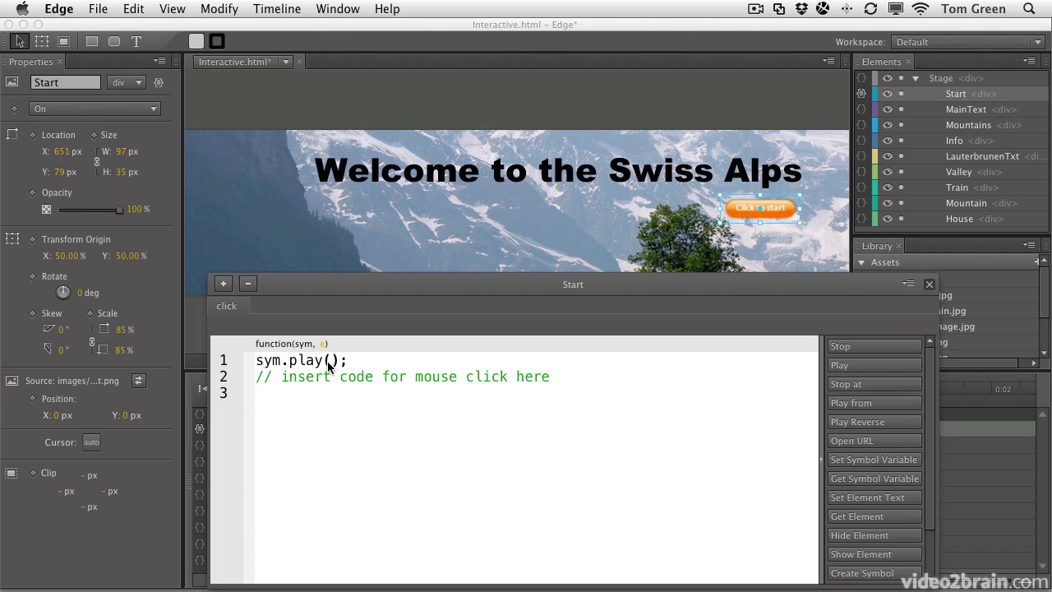
pyautogui.write('"')
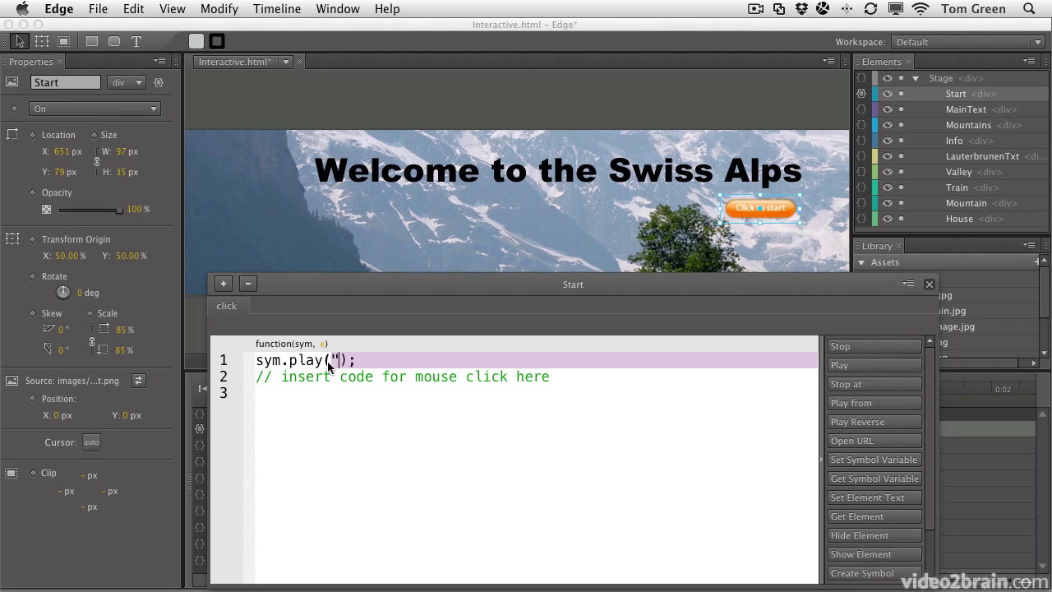
pyautogui.write('Swiss')
pyautogui.write('"')
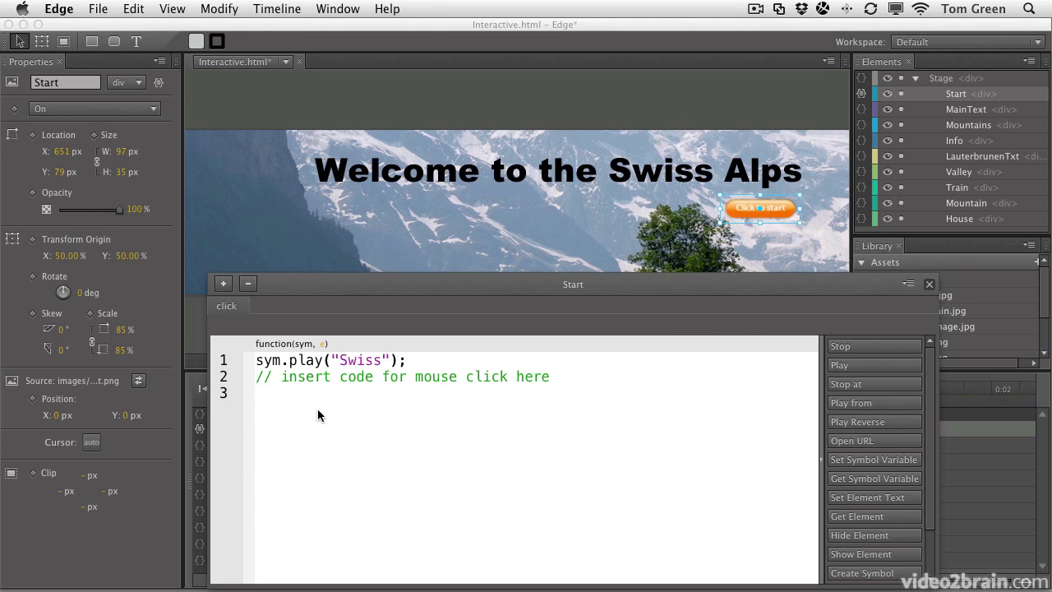
# Step: Reselect the Start button and set its Cursor property to the hand pointer
pyautogui.click(929, 285)
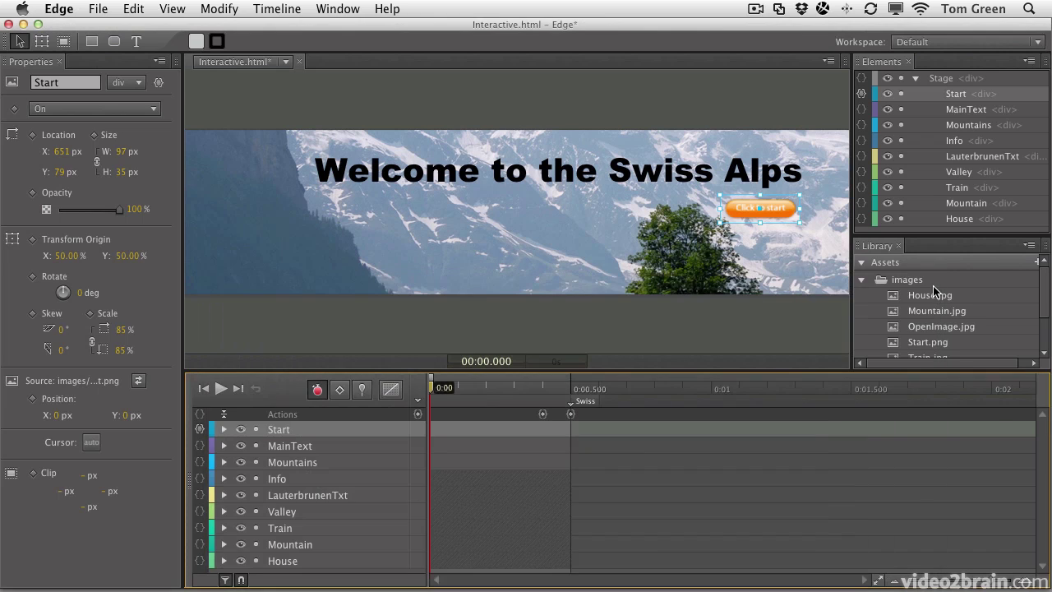
pyautogui.click(605, 310)
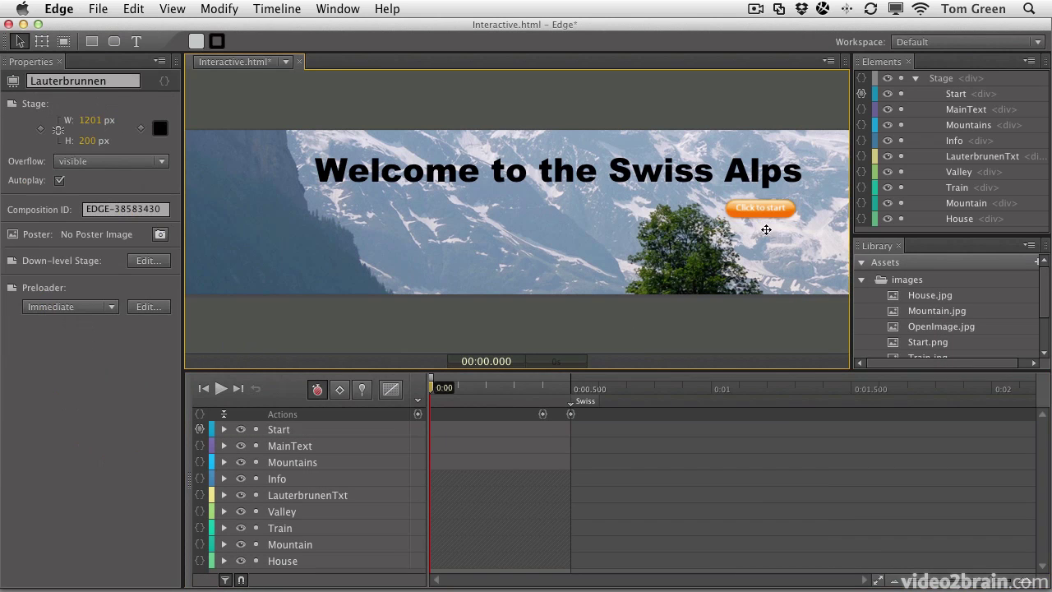
pyautogui.click(753, 207)
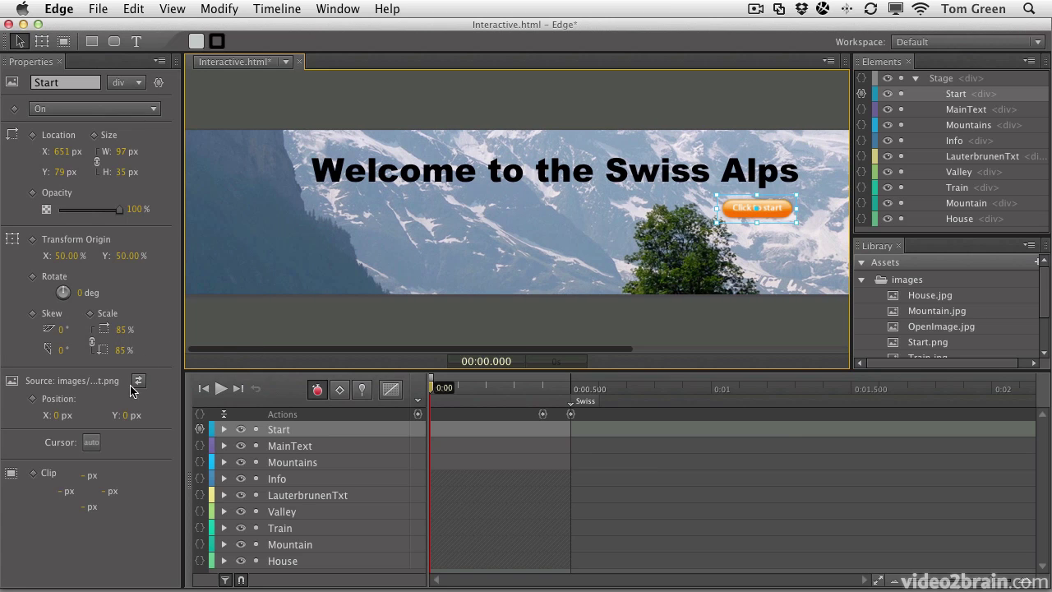
pyautogui.click(91, 444)
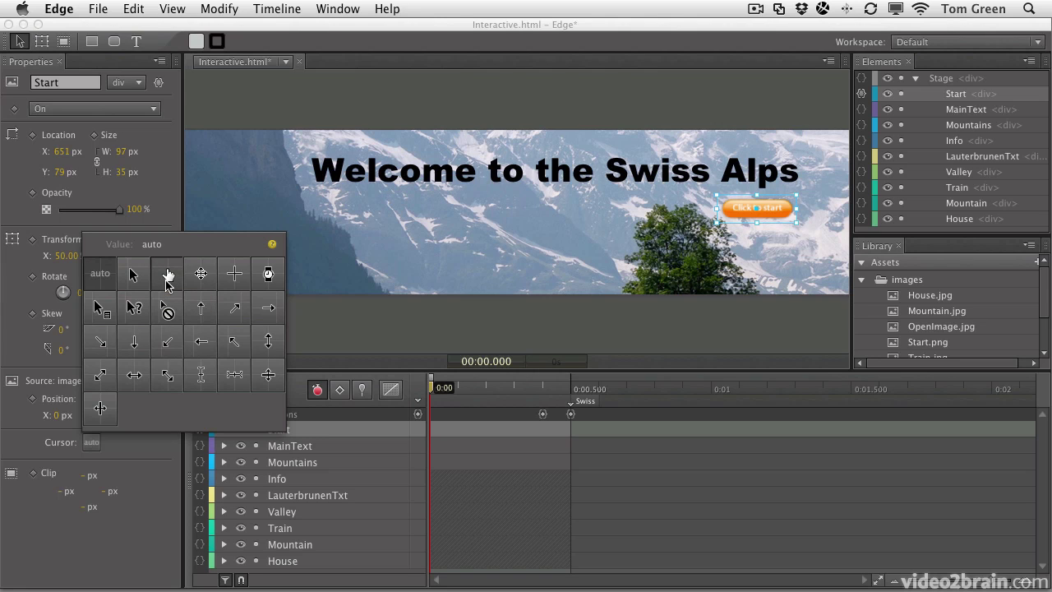
pyautogui.click(168, 279)
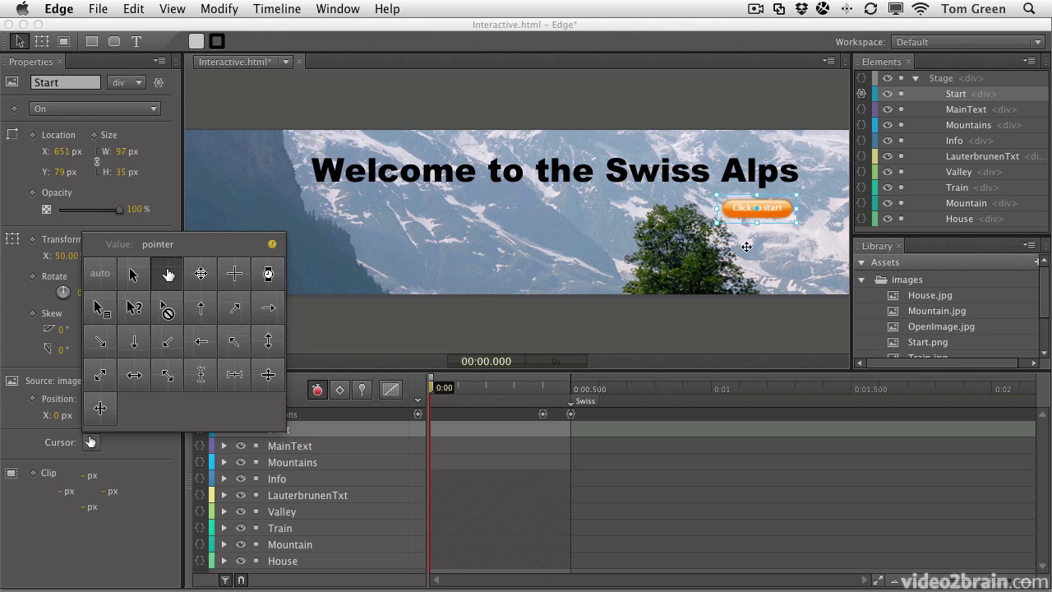
pyautogui.click(352, 339)
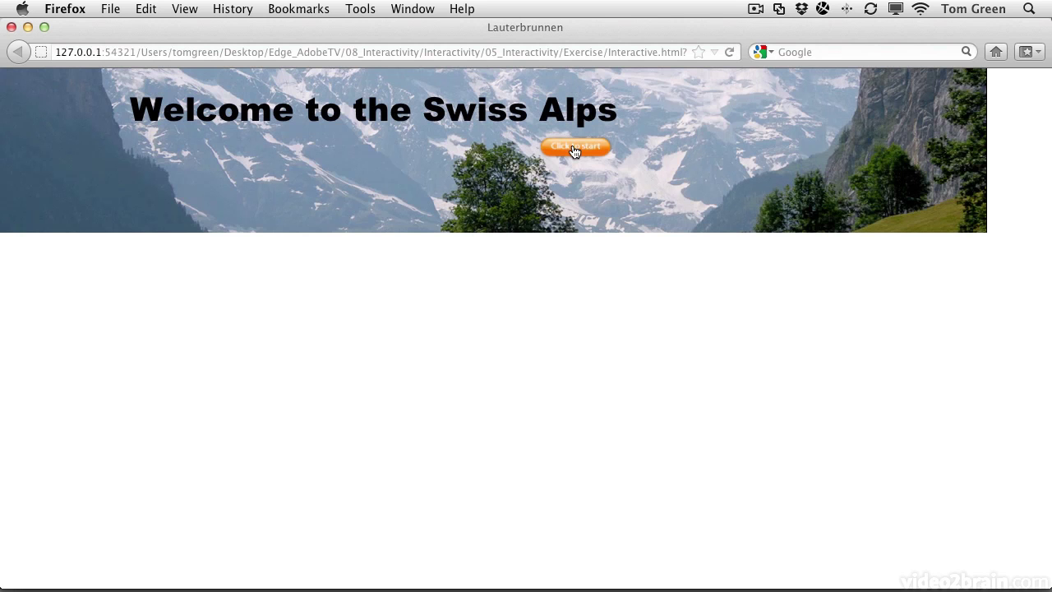
# Step: Test the Click to start button in the Firefox preview, confirming the Lauterbrunnen gallery appears
pyautogui.click(579, 146)
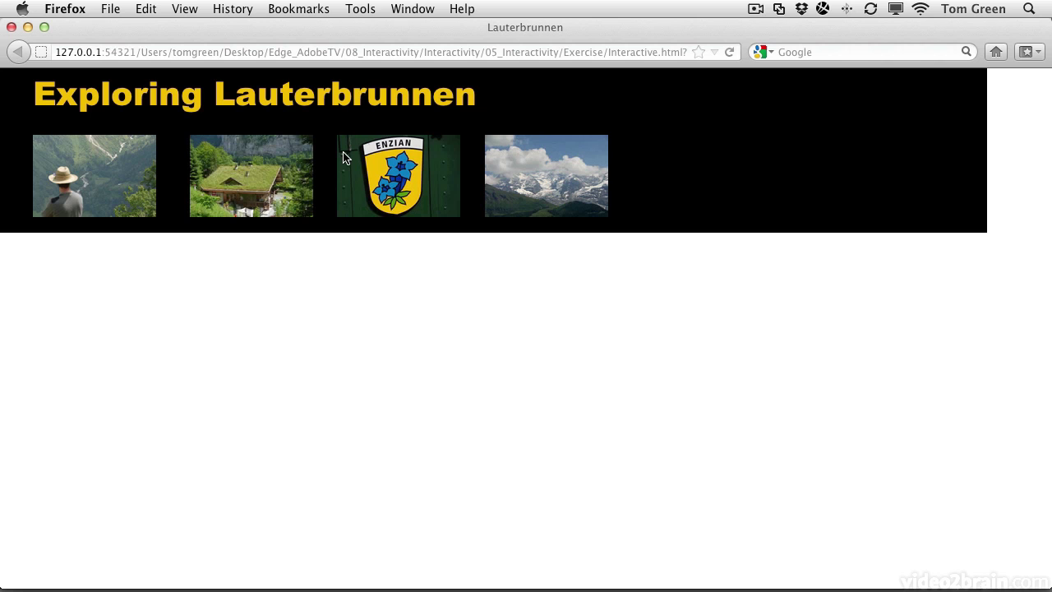
# Step: Back in Edge, move the playhead to the Swiss label and zoom out to the whole stage
pyautogui.press('super+Tab')
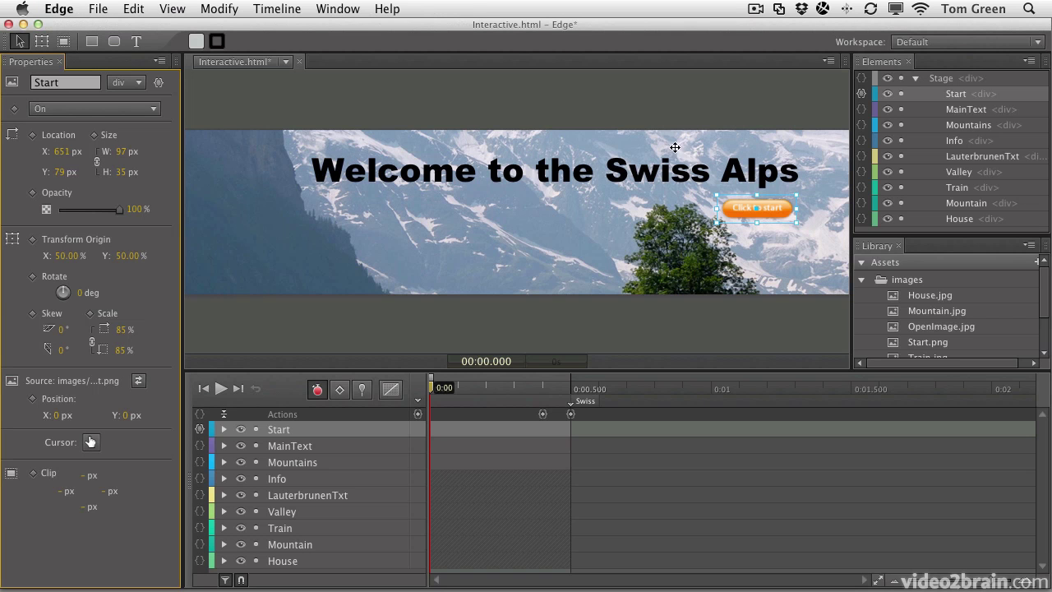
pyautogui.moveTo(434, 388); pyautogui.dragTo(572, 401)
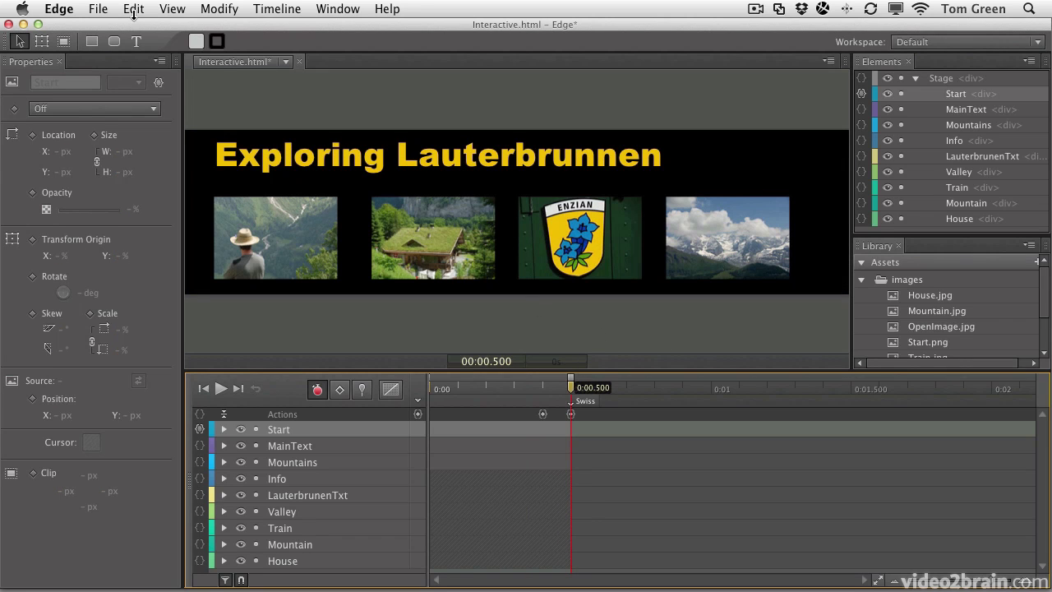
pyautogui.click(174, 10)
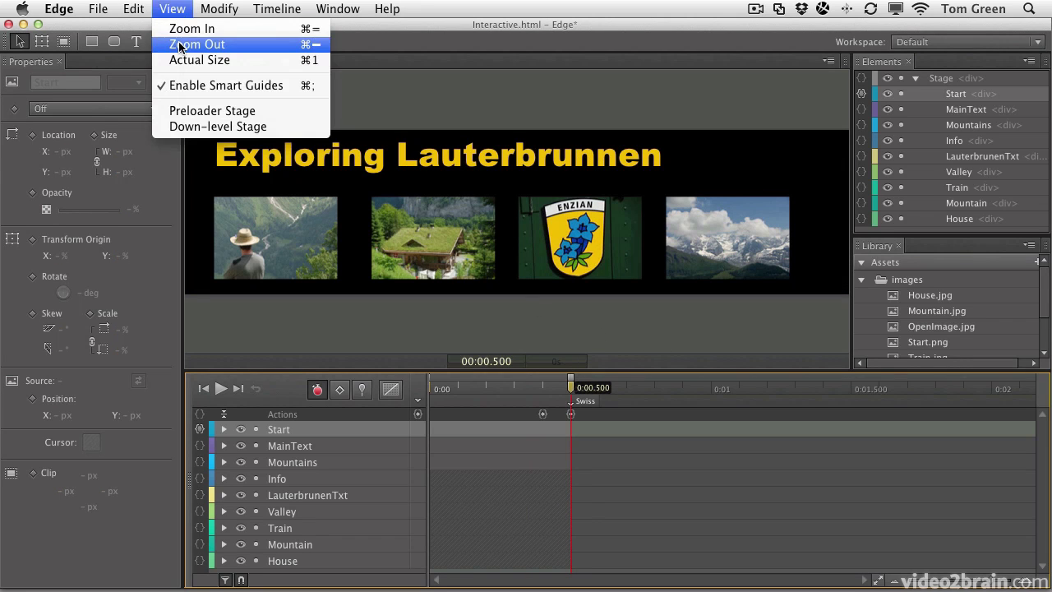
pyautogui.click(240, 43)
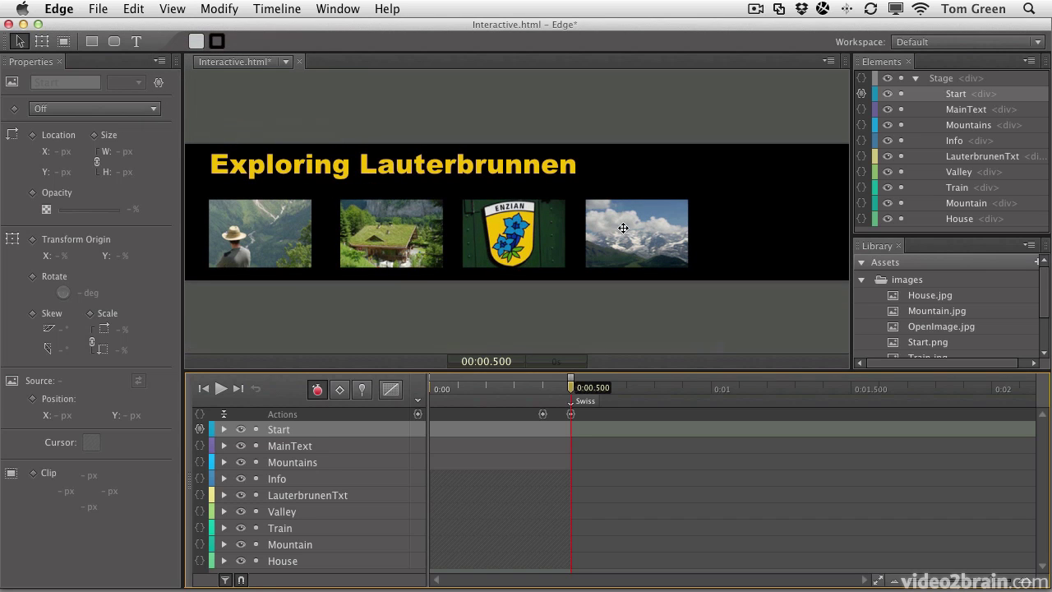
# Step: Select the Valley image and set its cursor to the hand pointer
pyautogui.click(763, 233)
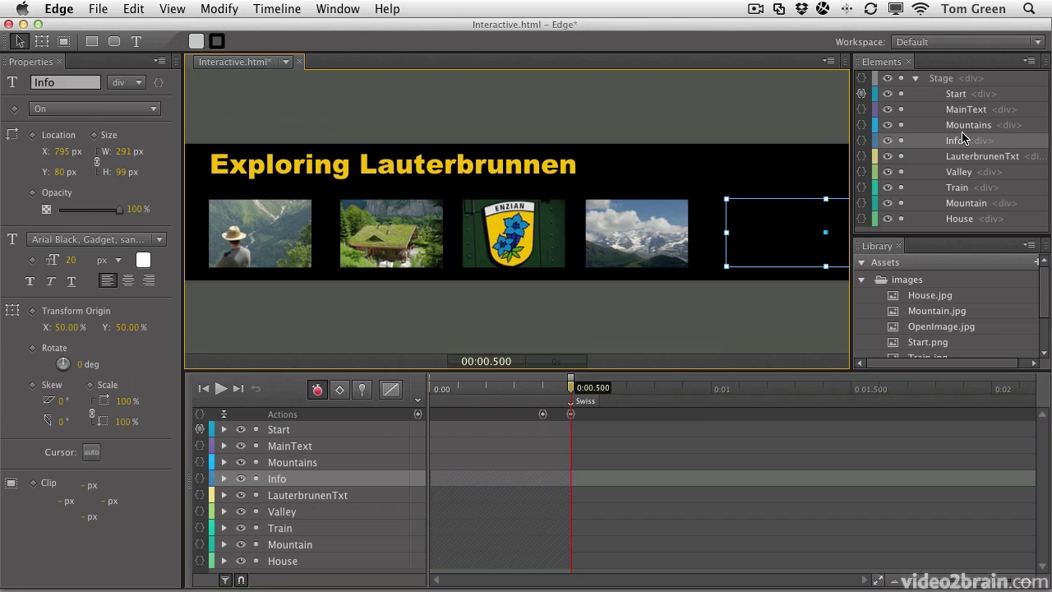
pyautogui.click(300, 309)
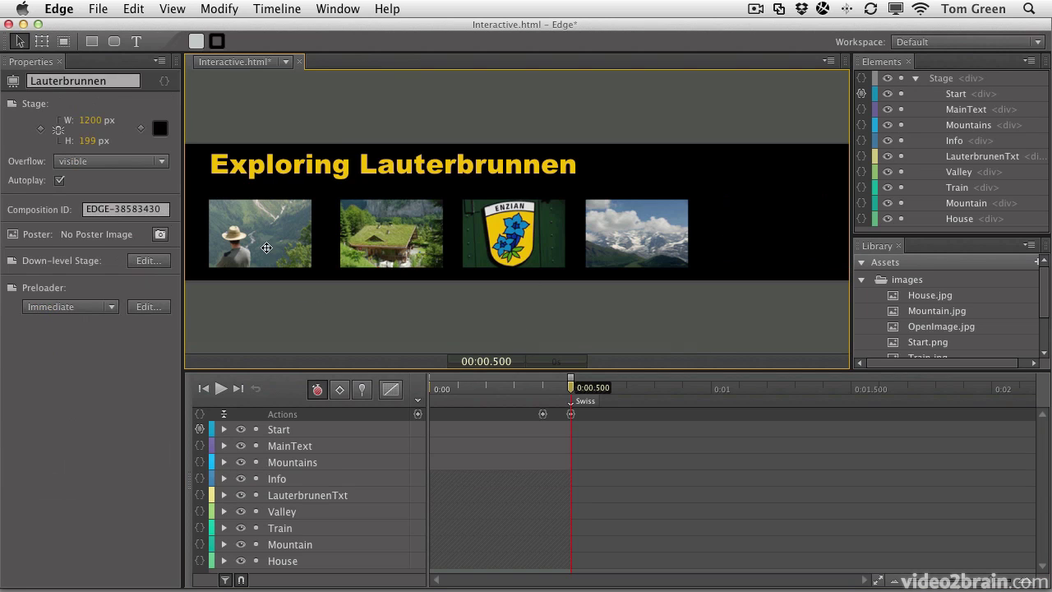
pyautogui.click(263, 235)
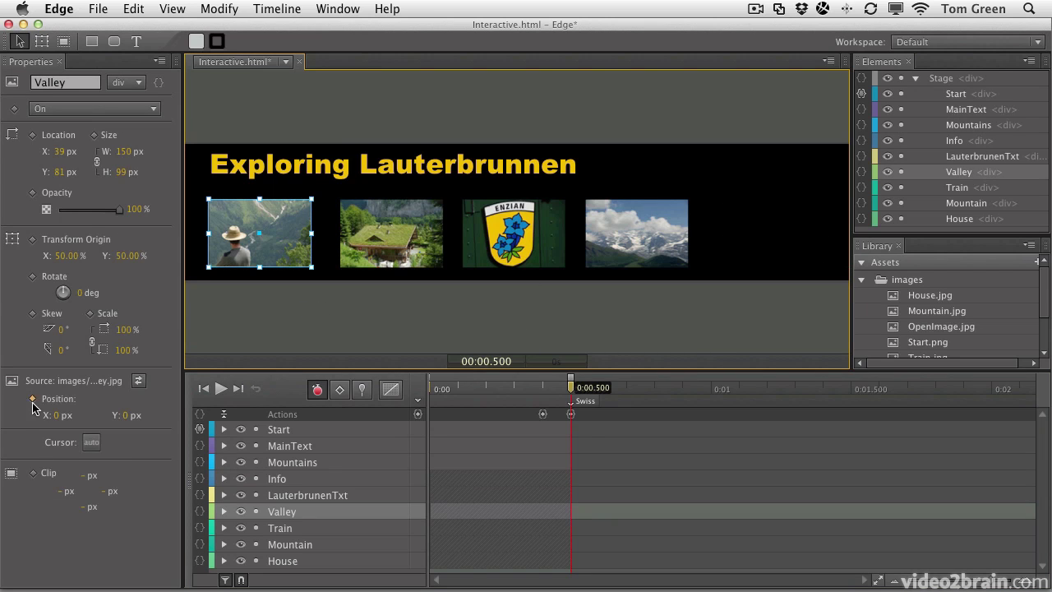
pyautogui.click(90, 443)
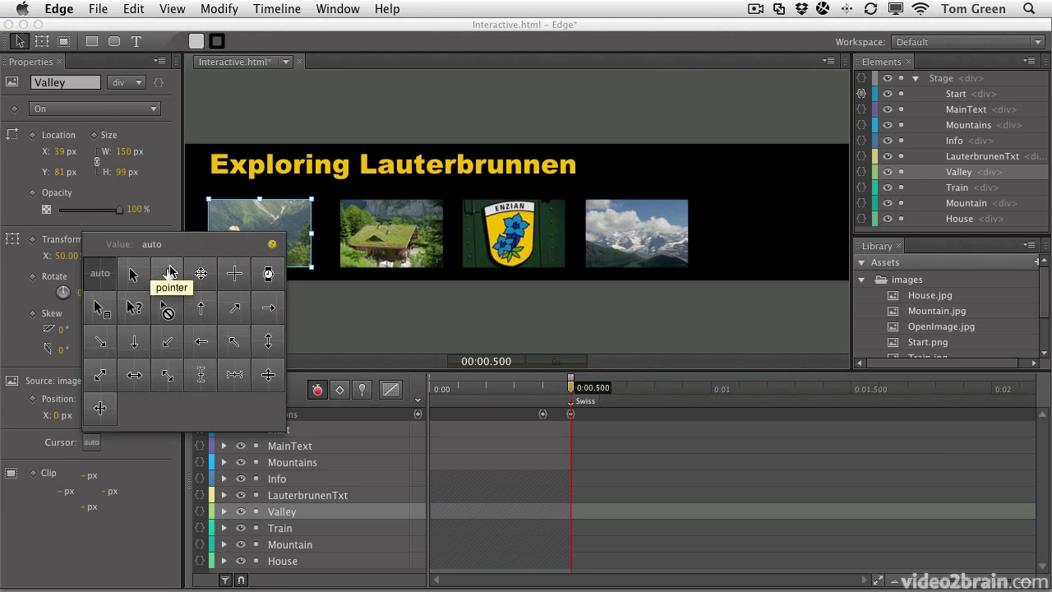
pyautogui.click(168, 275)
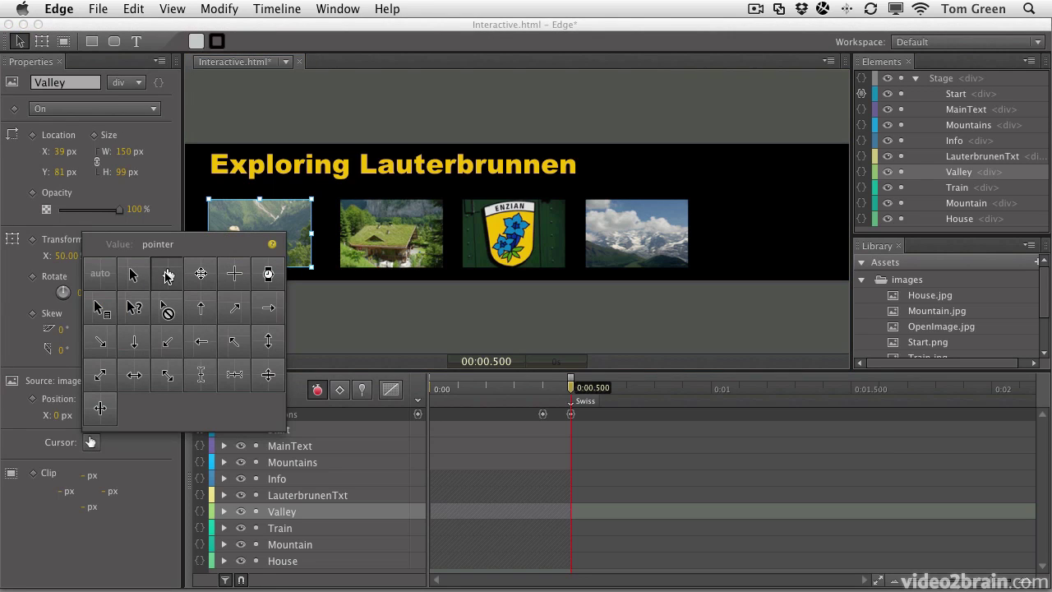
pyautogui.click(348, 322)
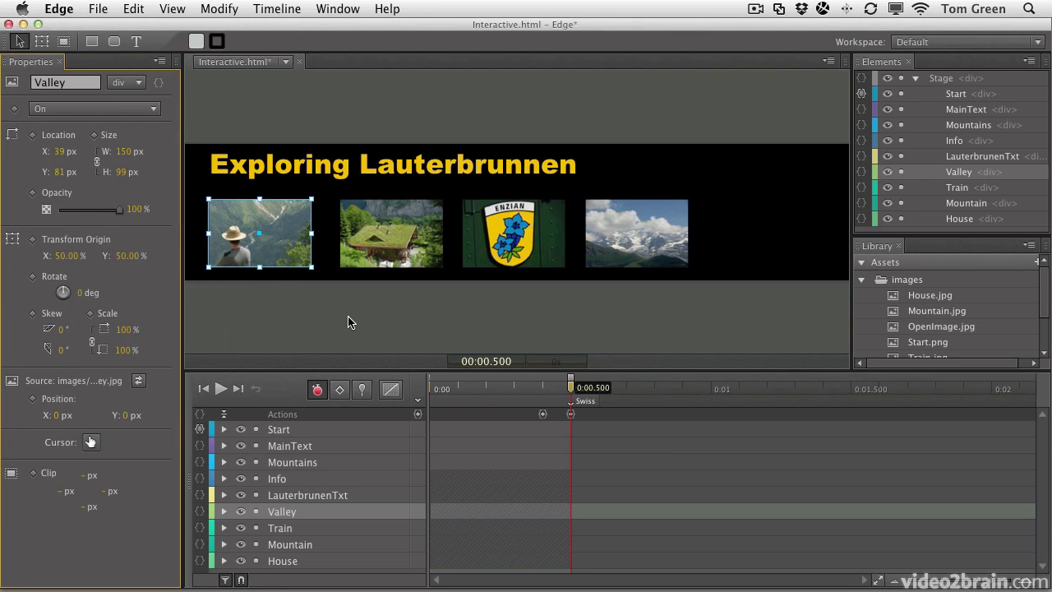
# Step: Add a mouseover event to the Valley image with a Set Element Text snippet
pyautogui.click(199, 516)
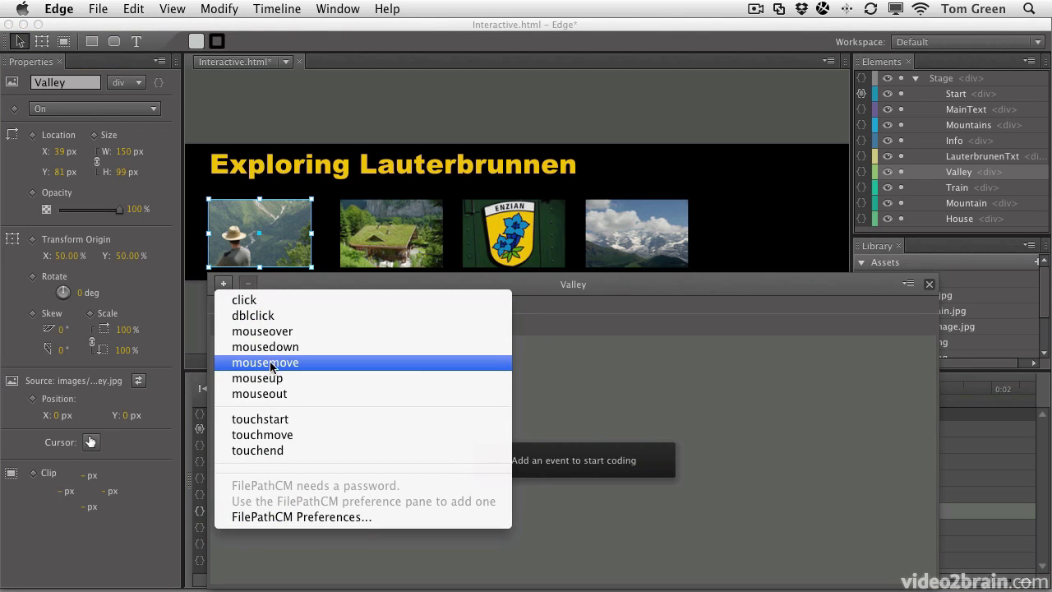
pyautogui.click(264, 333)
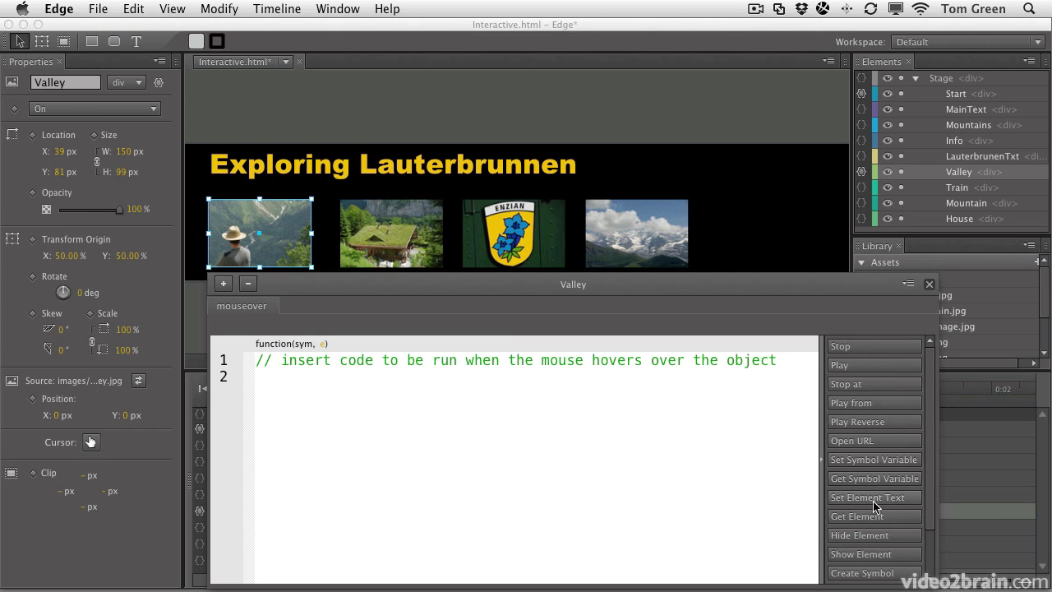
pyautogui.click(873, 500)
pyautogui.click(873, 501)
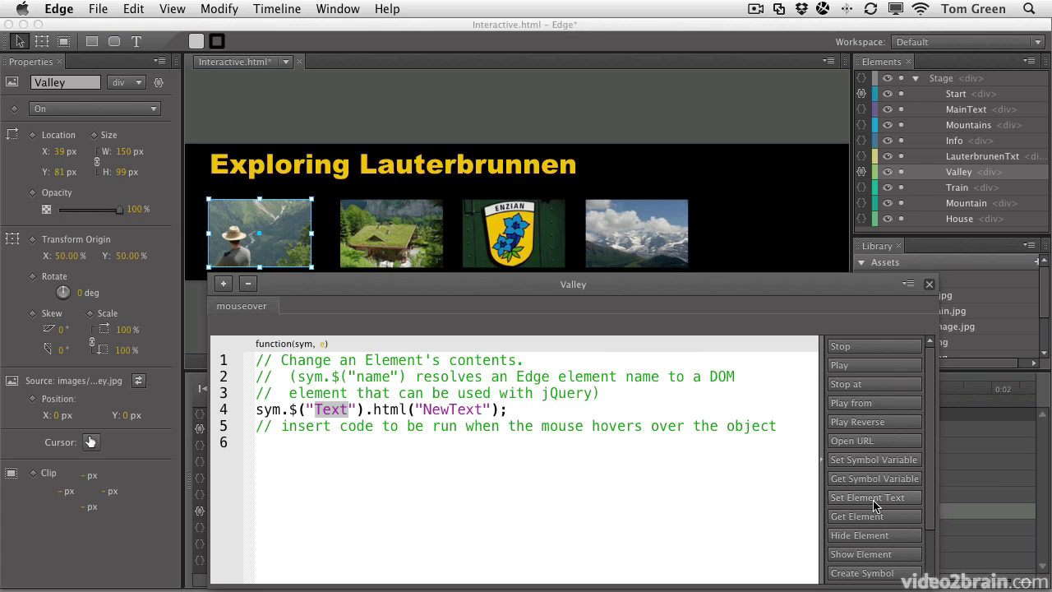
pyautogui.moveTo(438, 281)
pyautogui.mouseDown()
pyautogui.moveTo(372, 189)
pyautogui.moveTo(371, 140)
pyautogui.mouseUp()
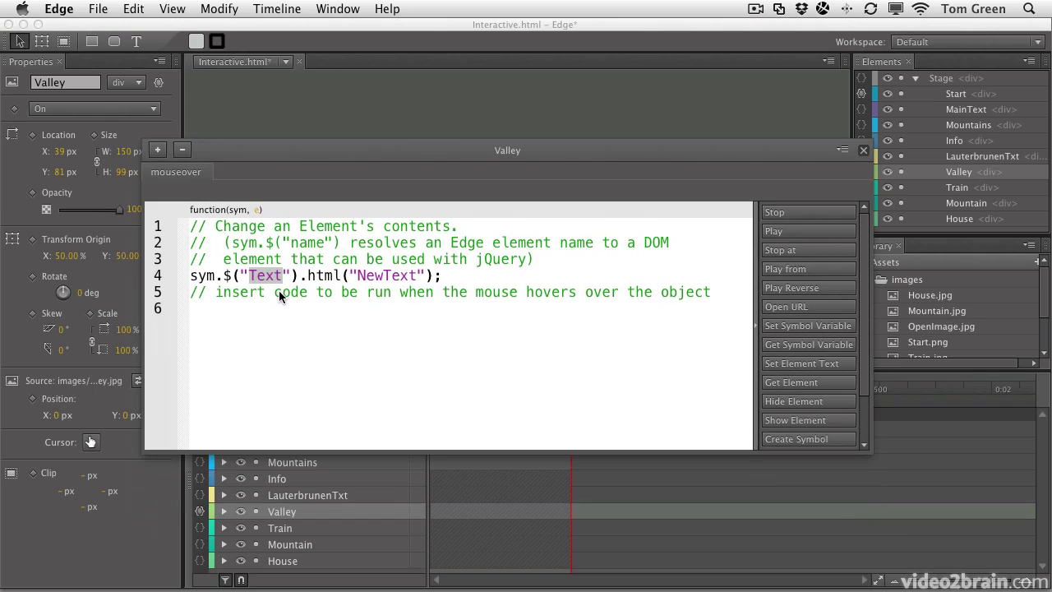
# Step: Target the snippet at Info with text 'The views across the valley are stunning.'
pyautogui.write('Info')
pyautogui.moveTo(391, 277); pyautogui.dragTo(413, 277)
pyautogui.write('The views across the vallet')
pyautogui.press('BackSpace')
pyautogui.write('y are stunning.')
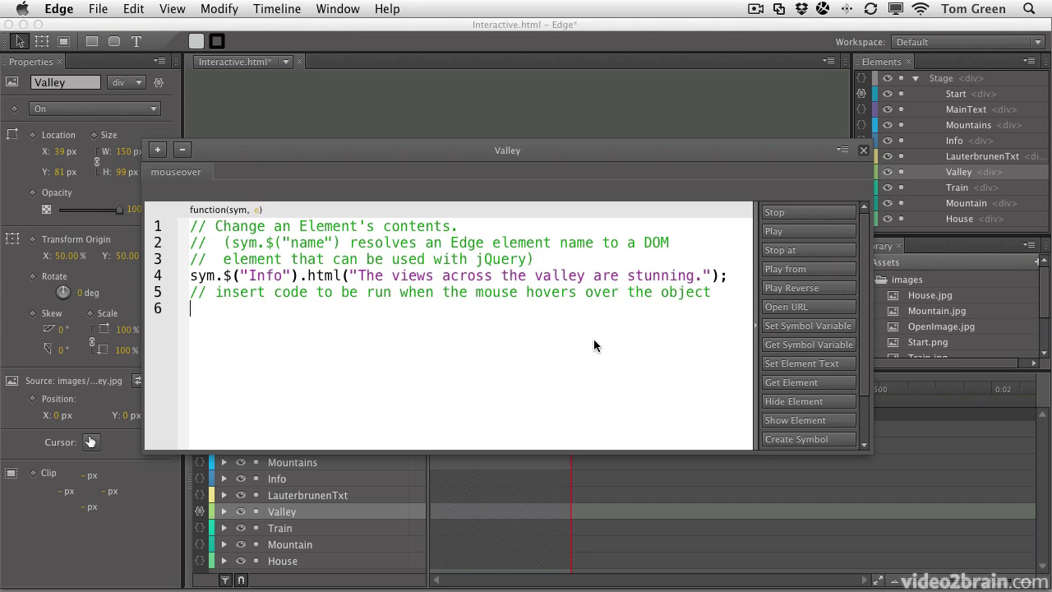
pyautogui.click(351, 307)
pyautogui.click(158, 151)
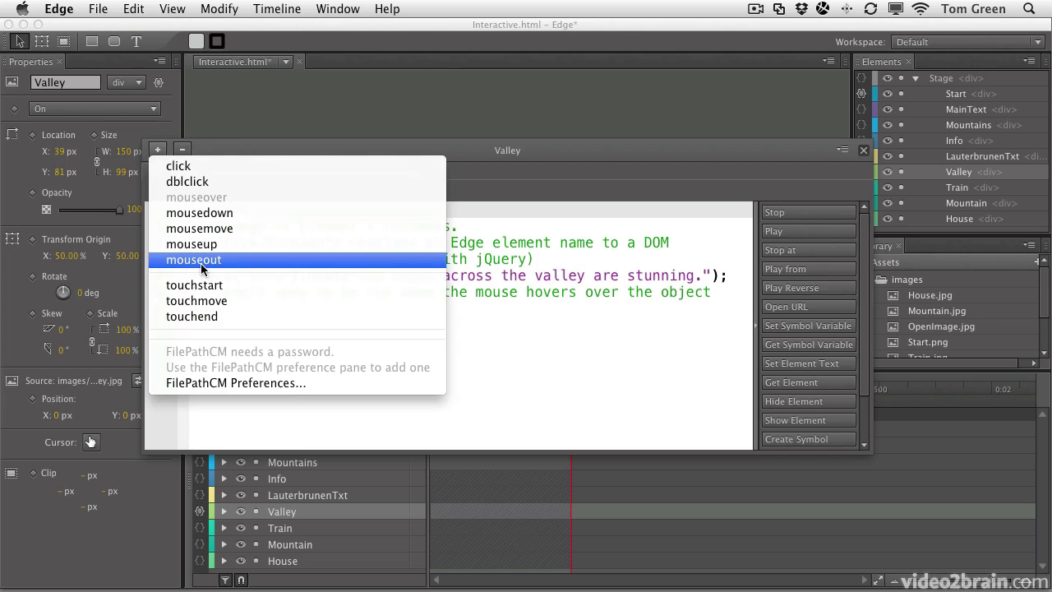
# Step: Give the Valley image a mouseout action writing an empty string to the Info box
pyautogui.click(200, 261)
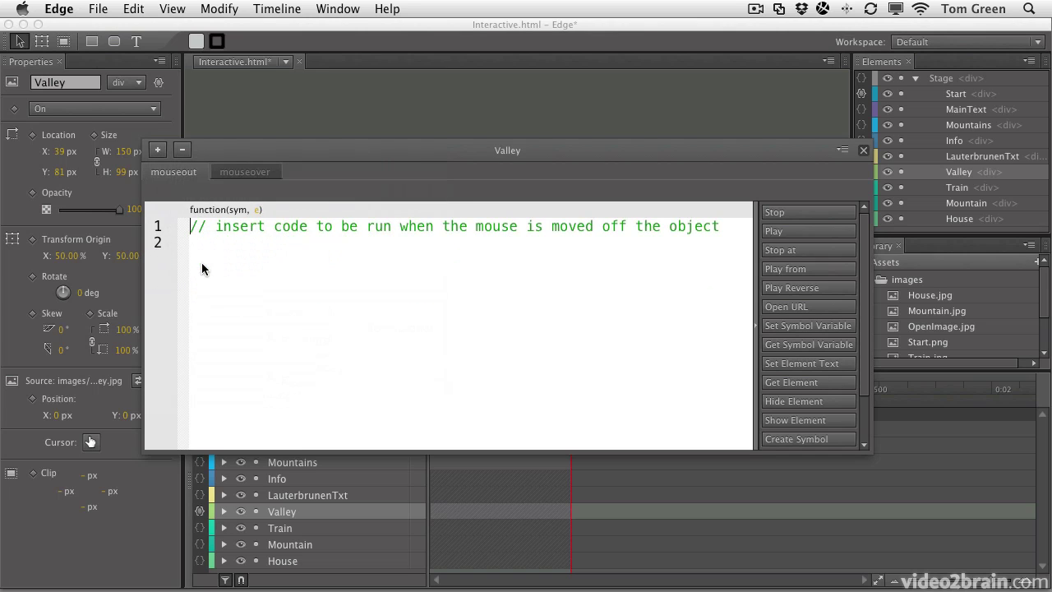
pyautogui.click(781, 364)
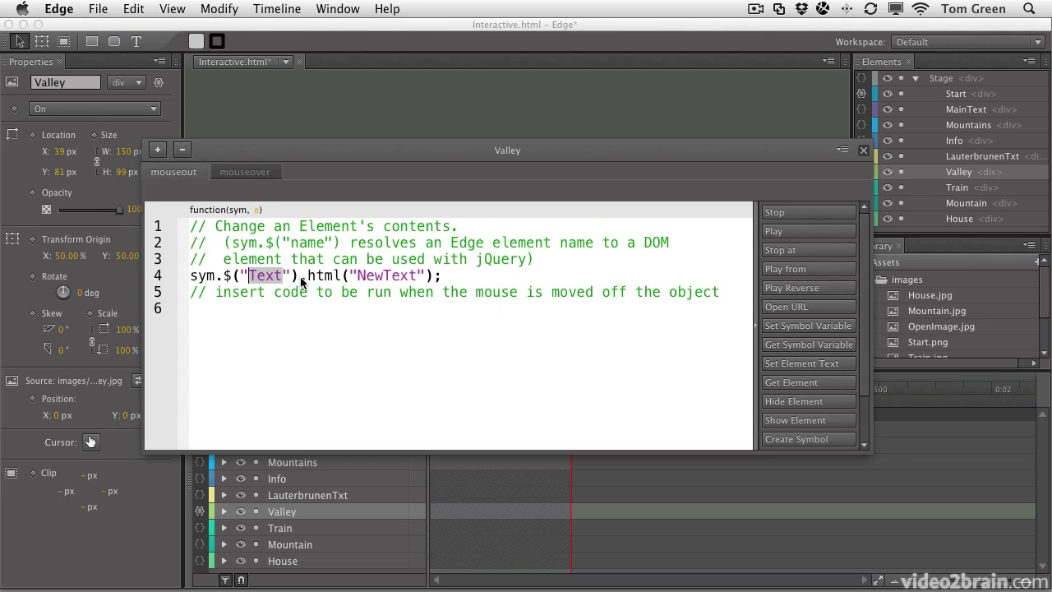
pyautogui.write('Info')
pyautogui.moveTo(358, 279); pyautogui.dragTo(414, 279)
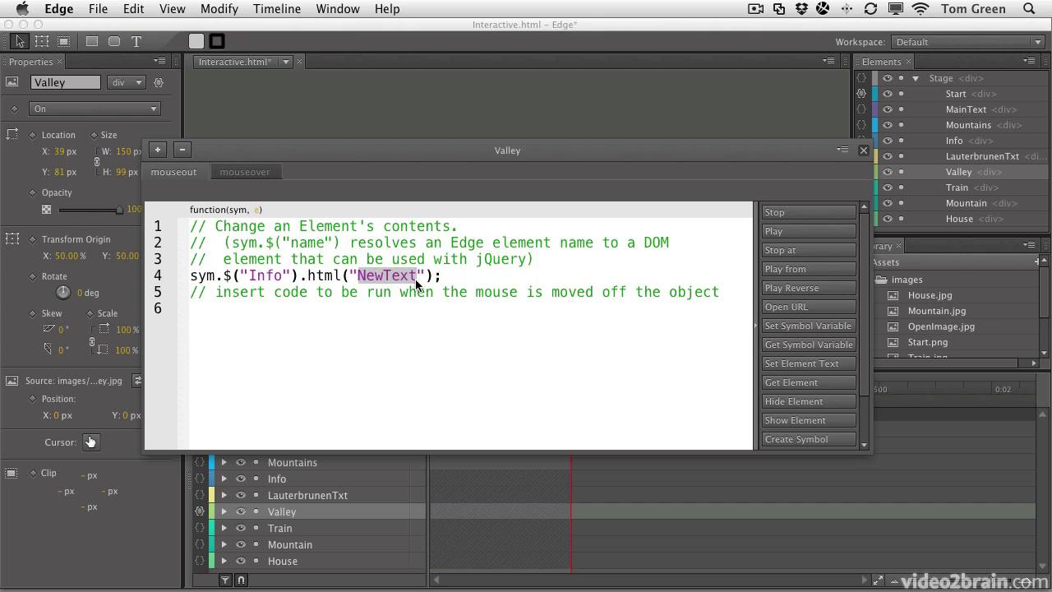
pyautogui.press('BackSpace')
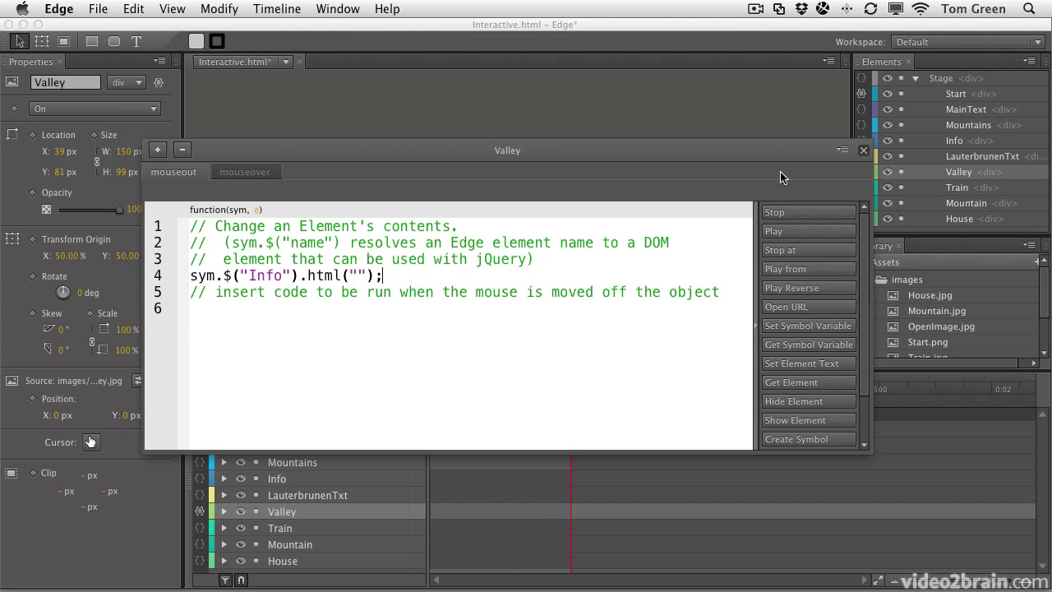
# Step: Preview the banner in Firefox through to the Lauterbrunnen thumbnails, then quit Firefox
pyautogui.click(863, 150)
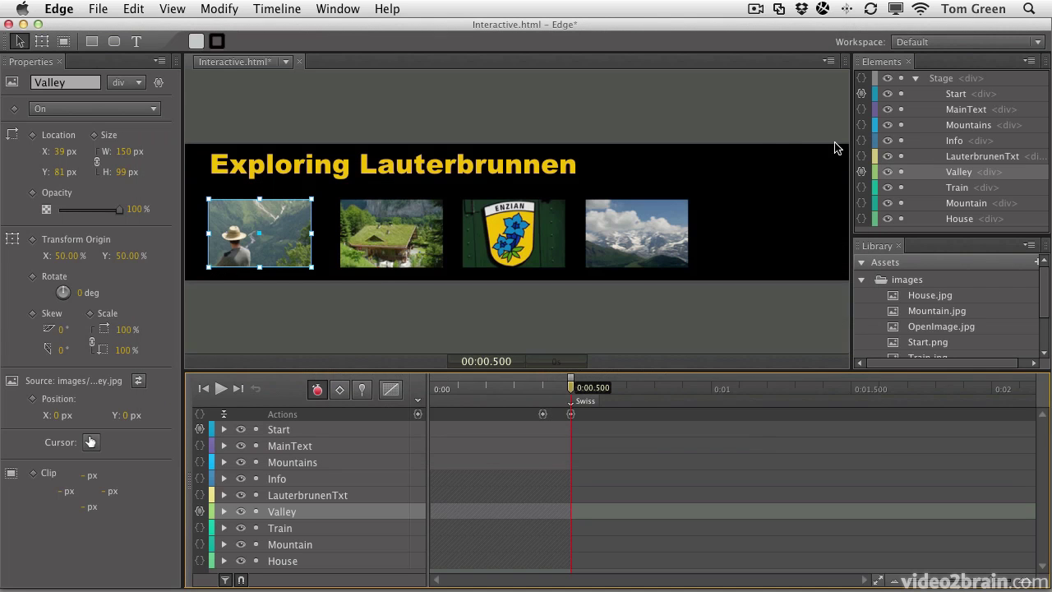
pyautogui.click(755, 134)
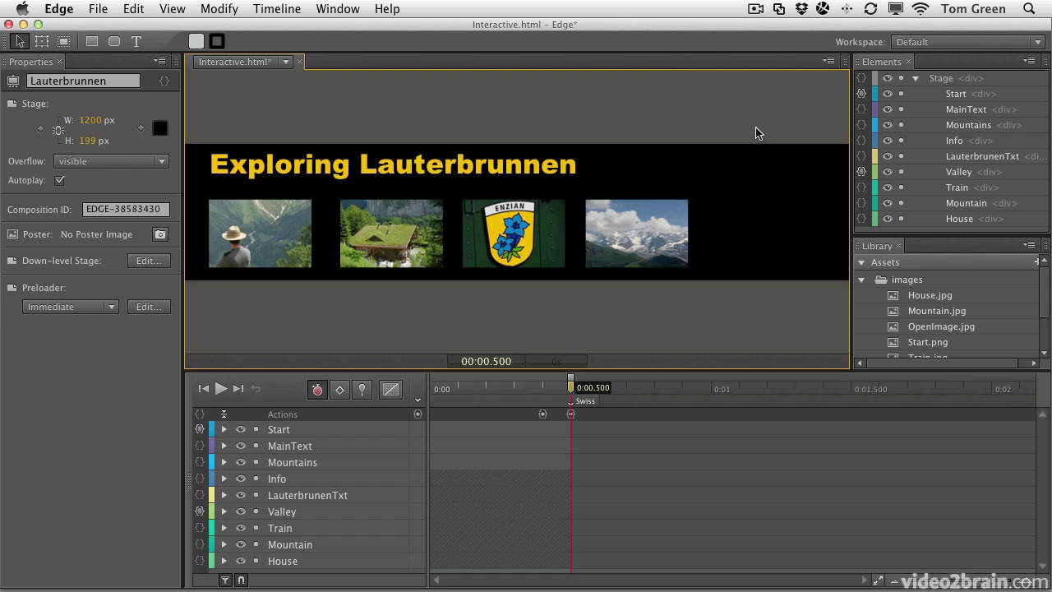
pyautogui.press('super+Return')
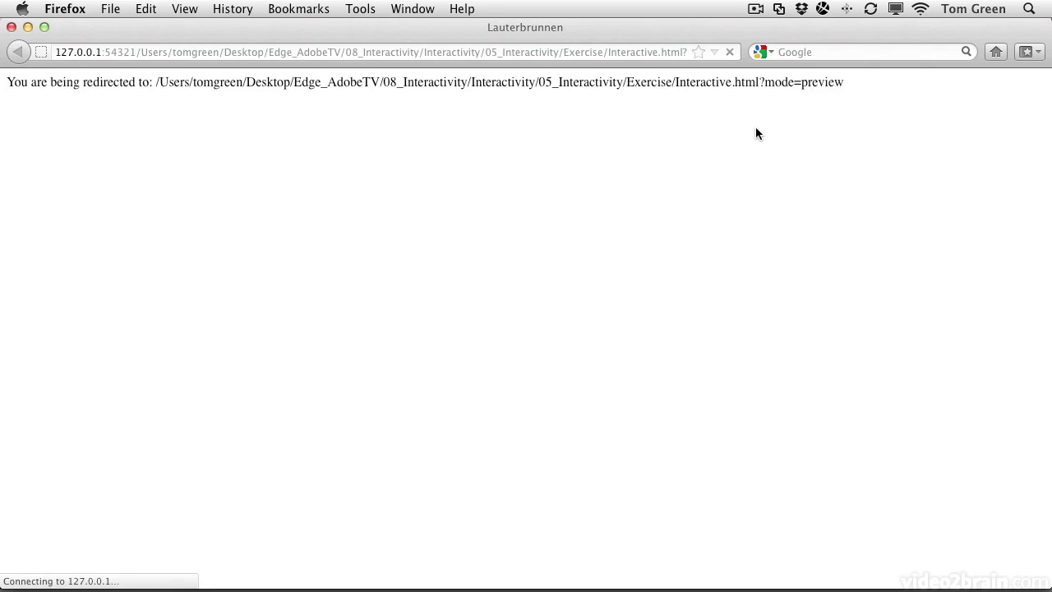
pyautogui.click(579, 146)
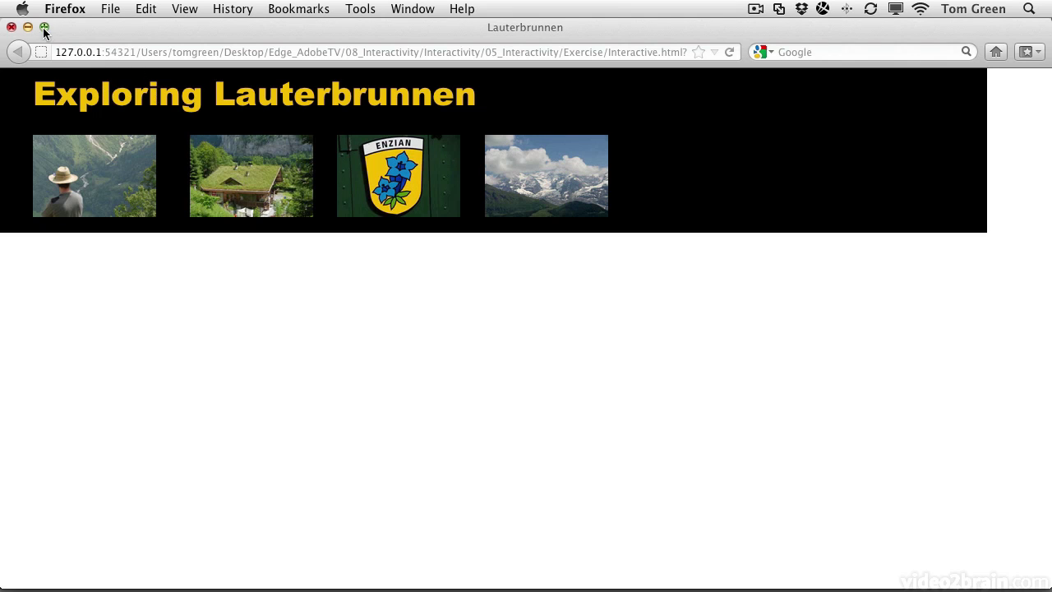
pyautogui.click(73, 15)
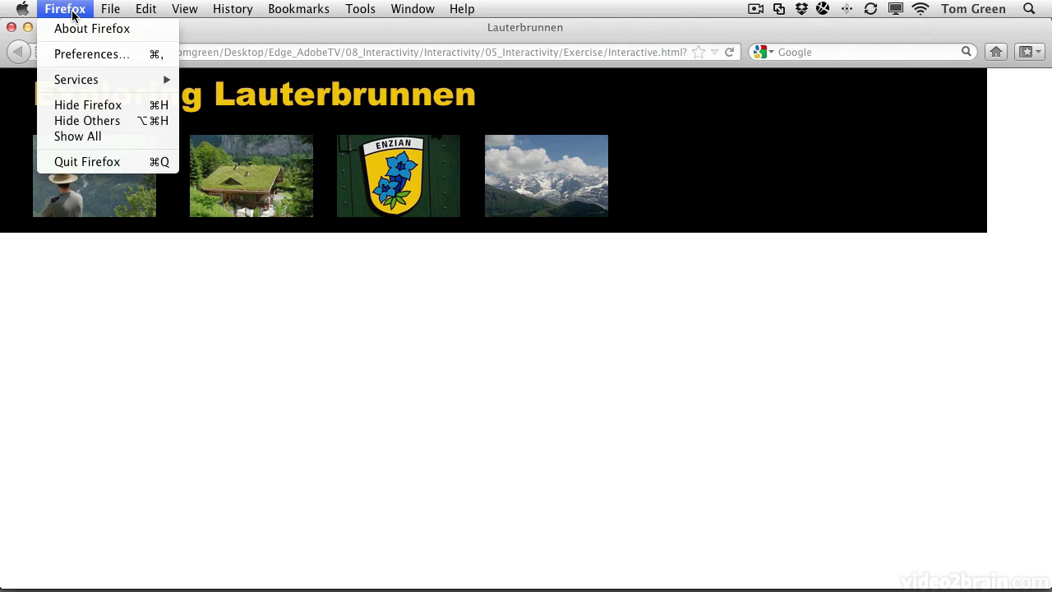
pyautogui.click(90, 163)
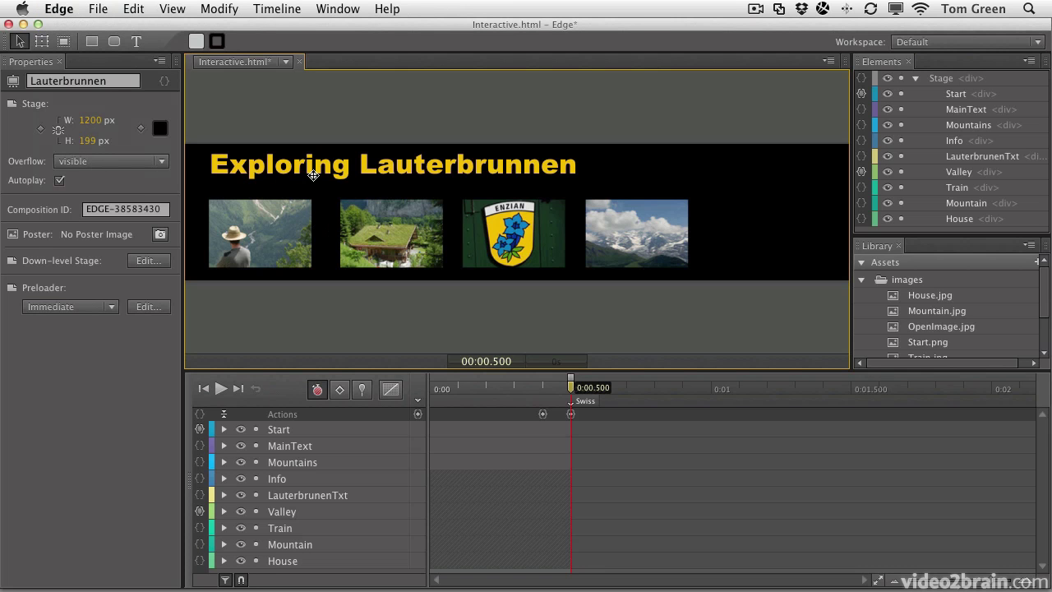
# Step: Give the LauterbrunenTxt title a pointer cursor and bring up its event list
pyautogui.click(311, 168)
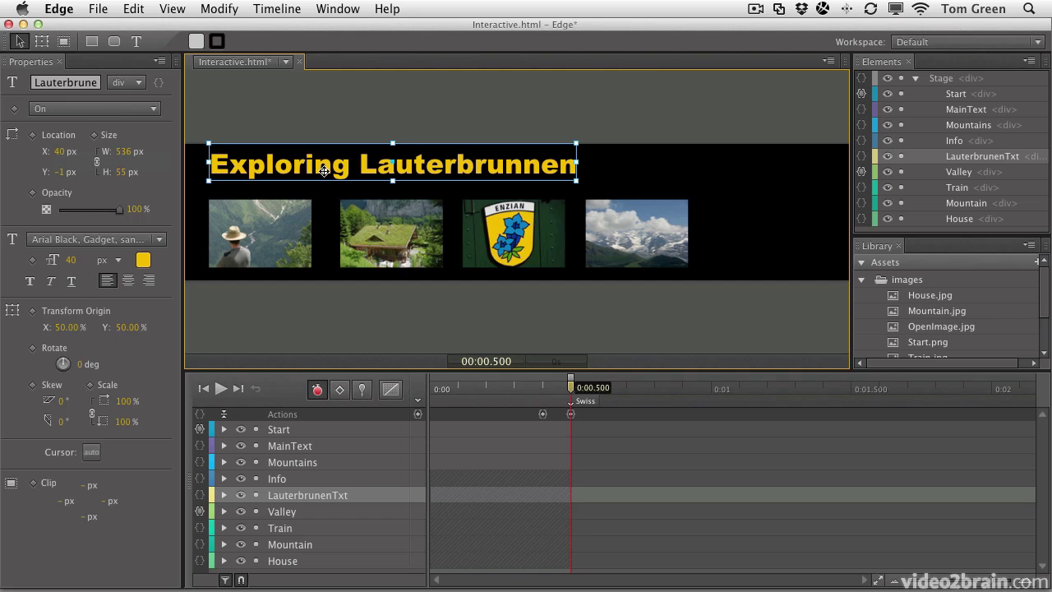
pyautogui.click(90, 452)
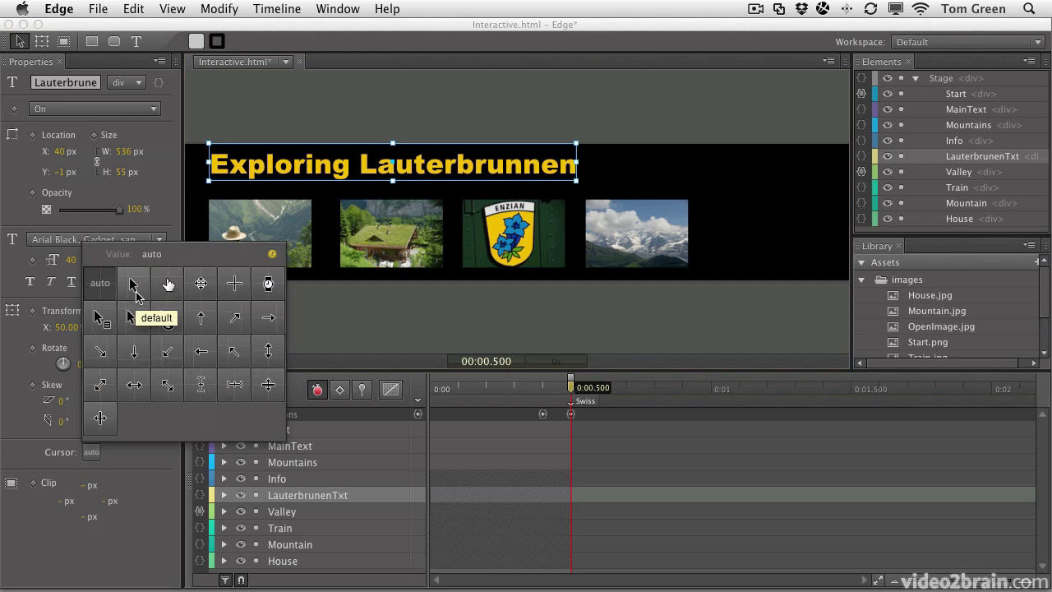
pyautogui.click(168, 284)
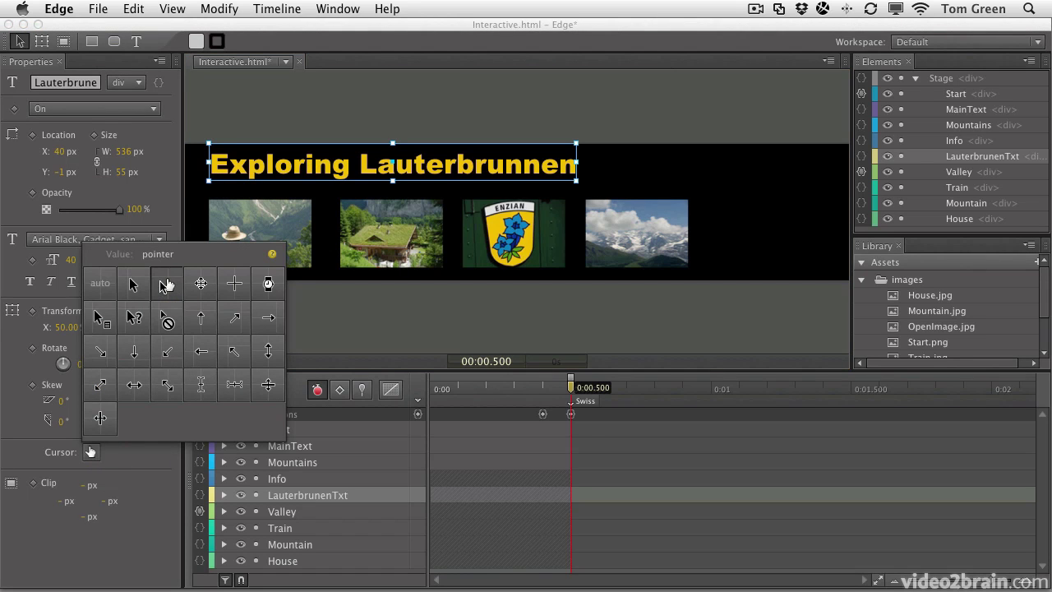
pyautogui.click(485, 167)
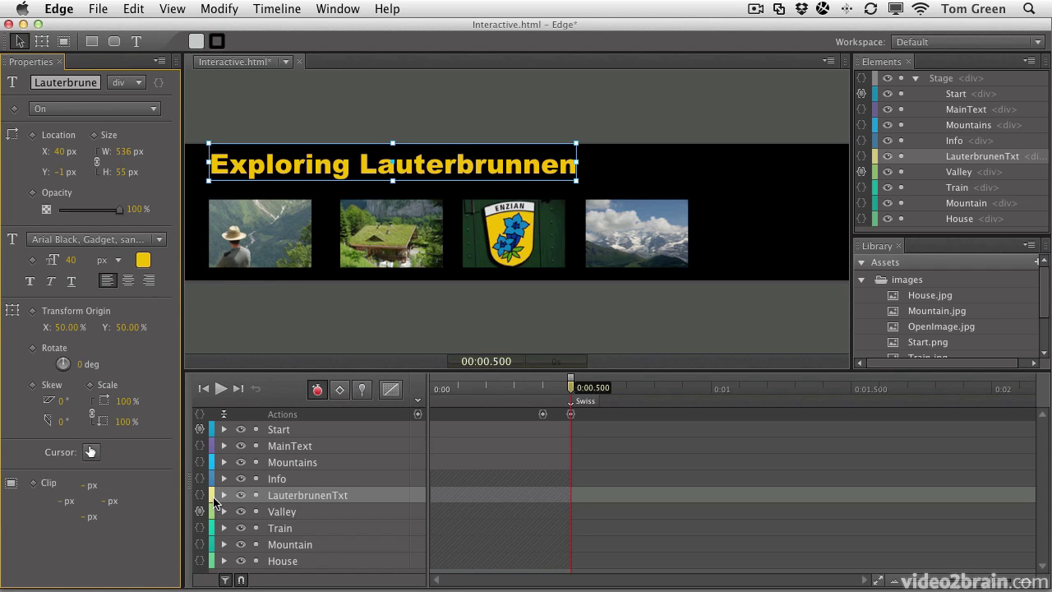
pyautogui.click(861, 158)
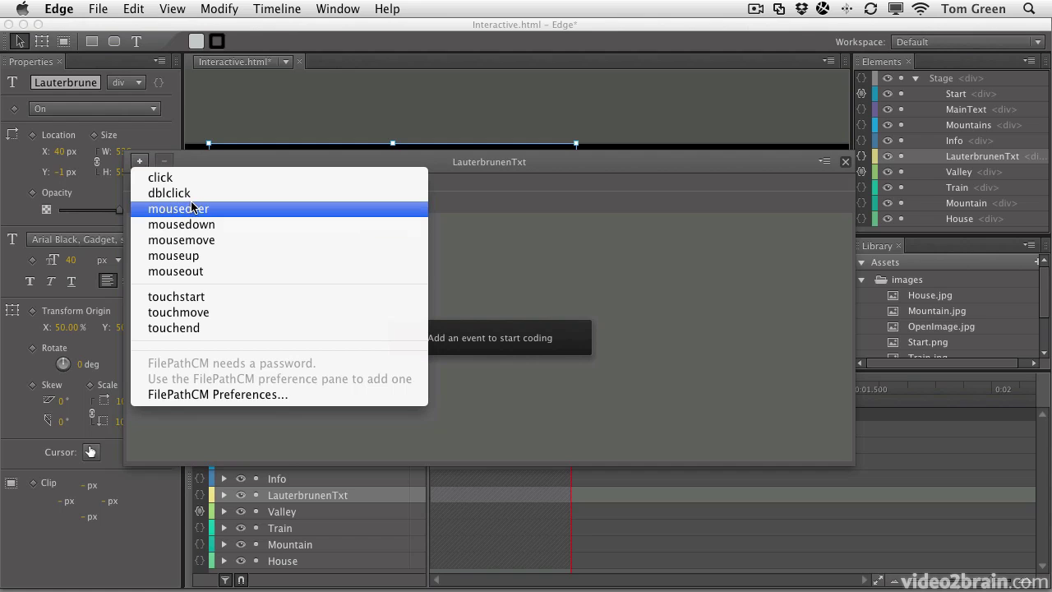
pyautogui.click(174, 179)
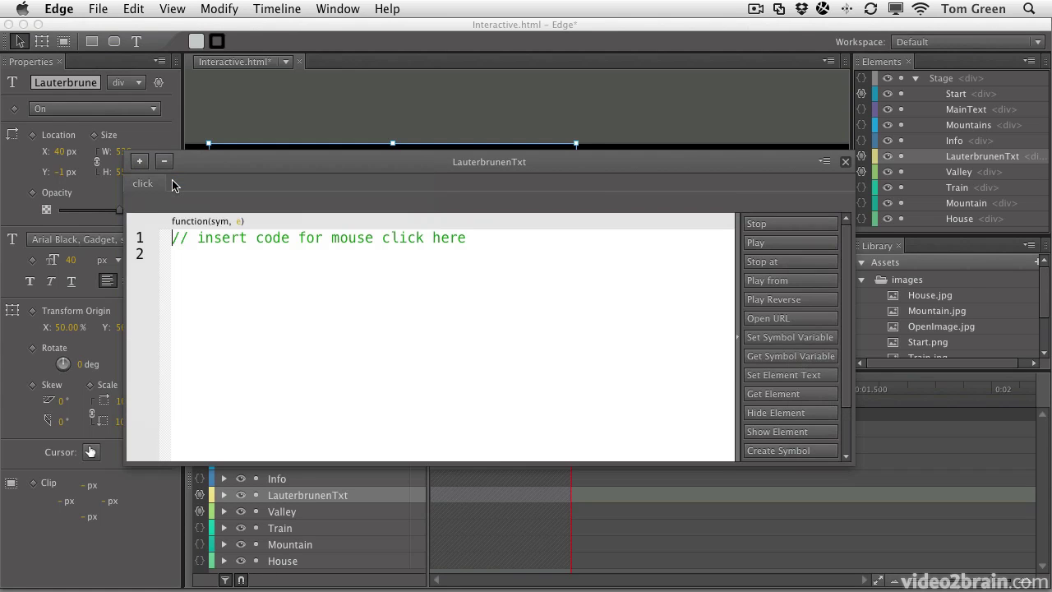
pyautogui.click(770, 320)
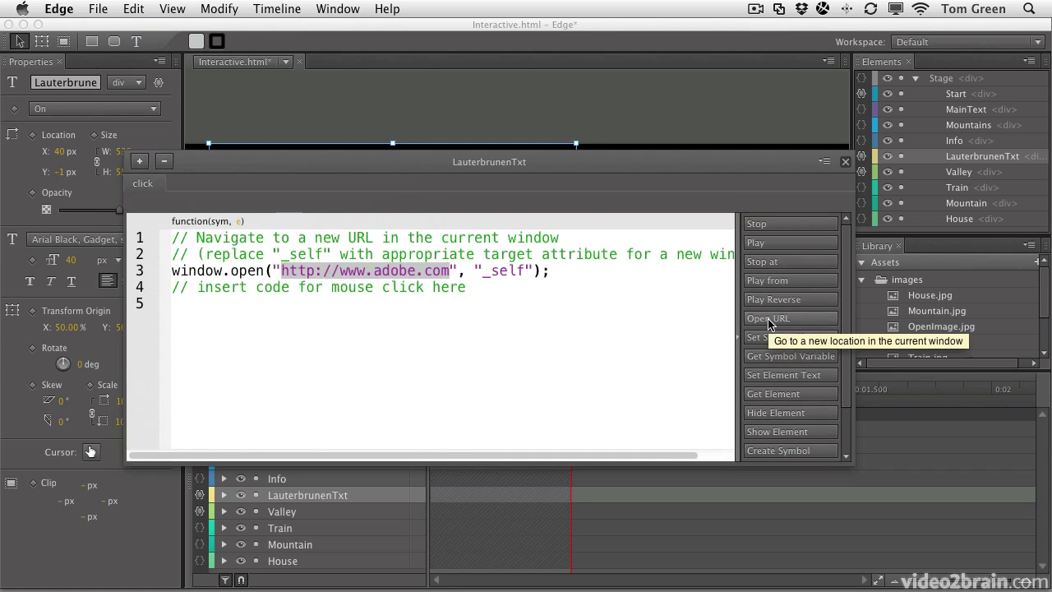
pyautogui.click(399, 271)
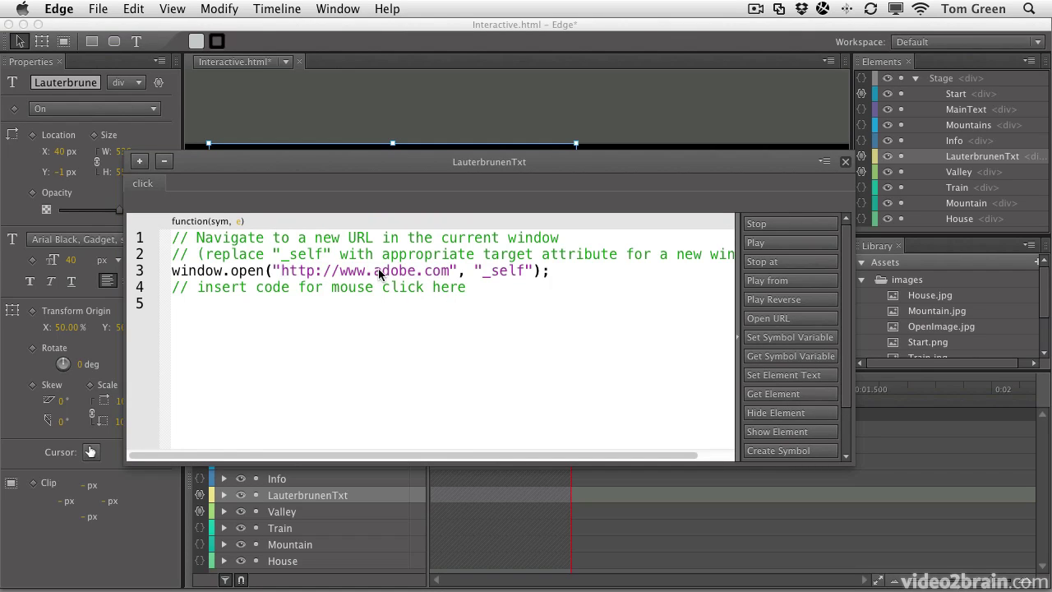
pyautogui.moveTo(375, 272); pyautogui.dragTo(449, 273)
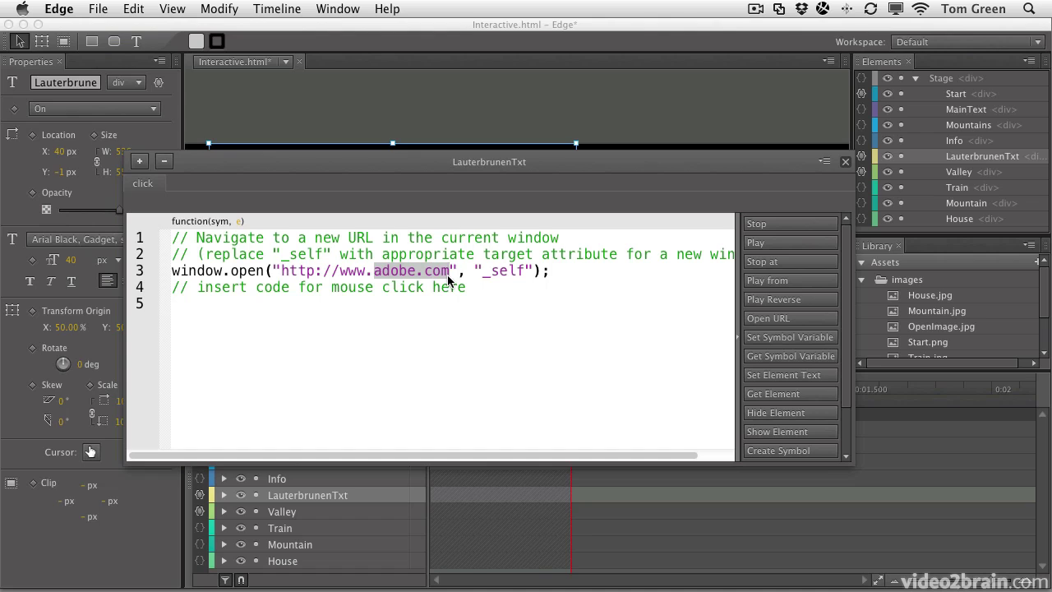
pyautogui.write('m')
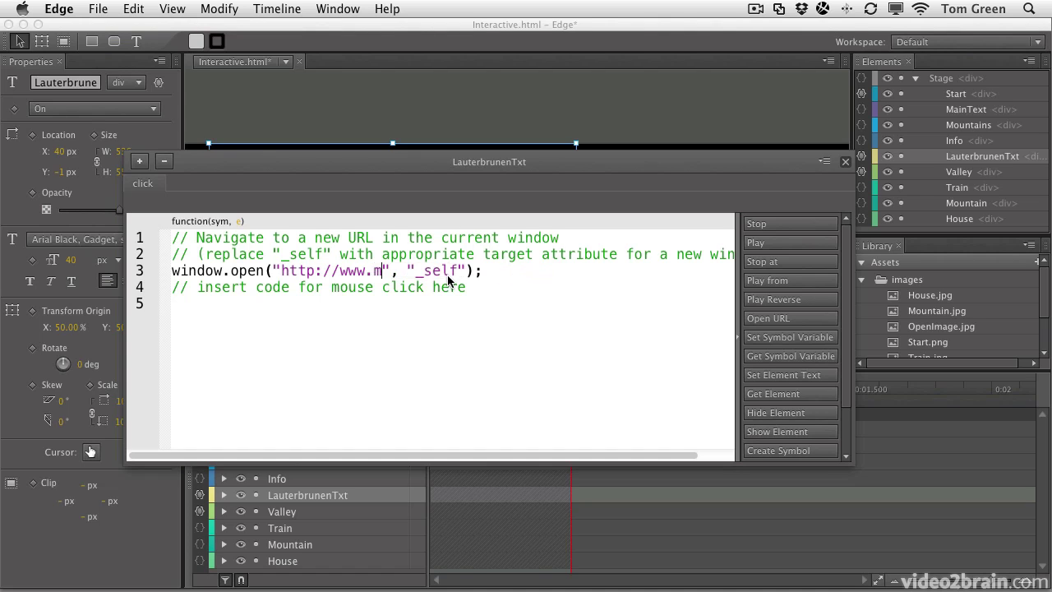
pyautogui.write('yswitzerland.com')
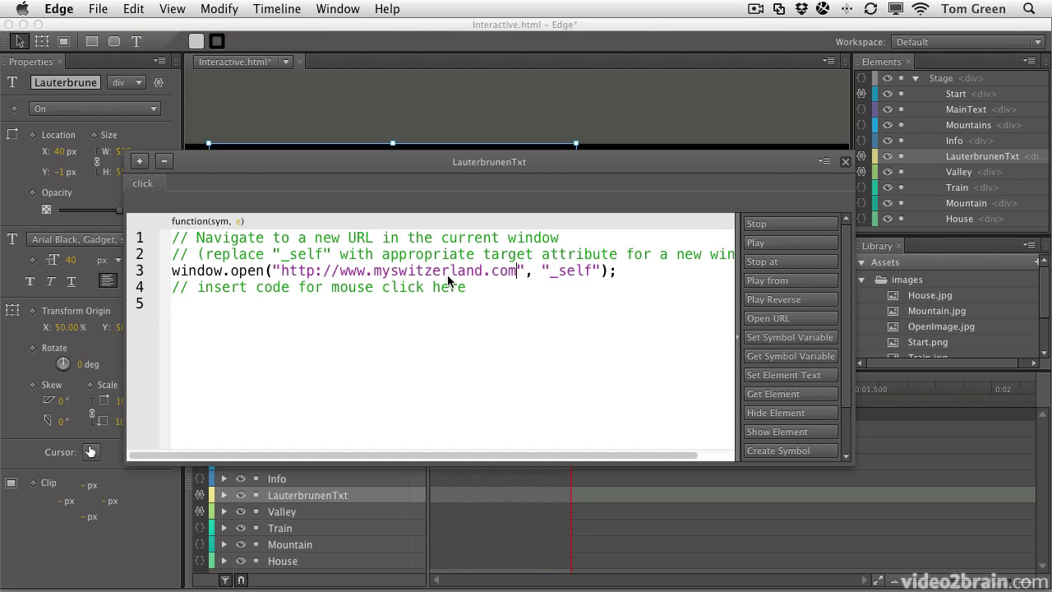
pyautogui.write('/en')
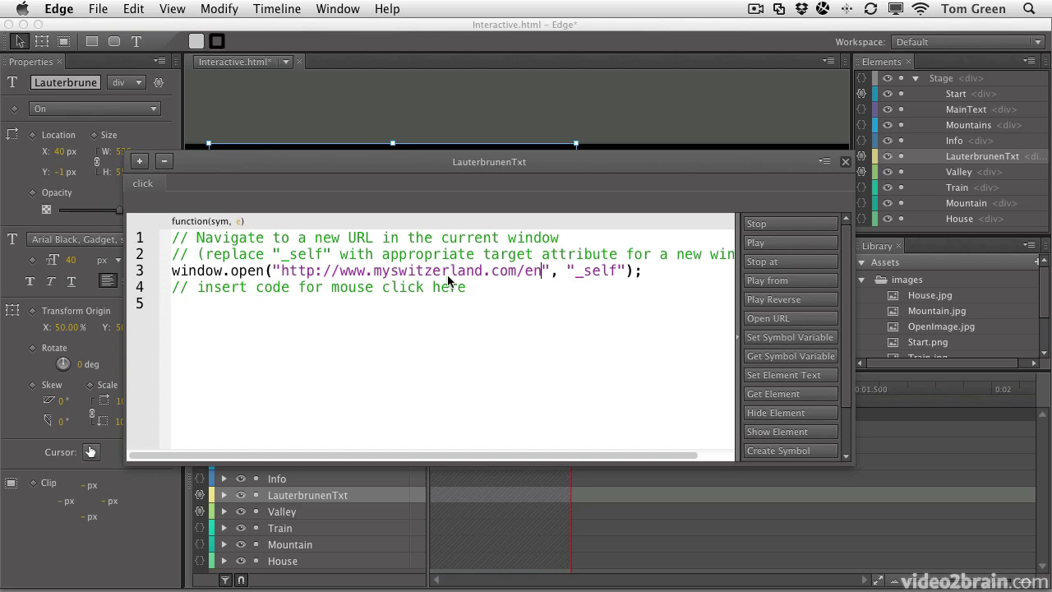
pyautogui.write('/')
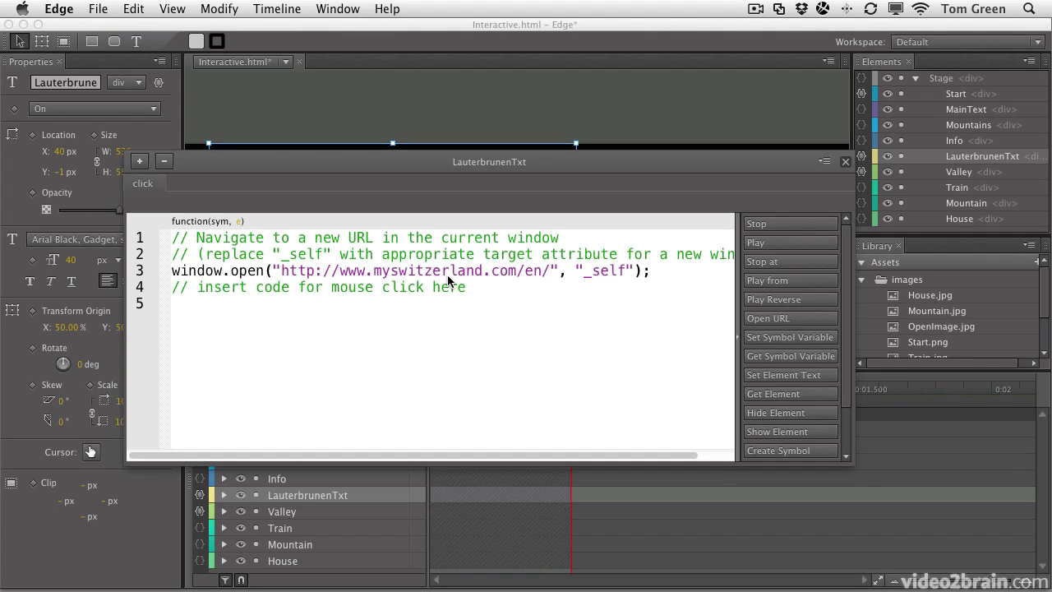
pyautogui.write('later')
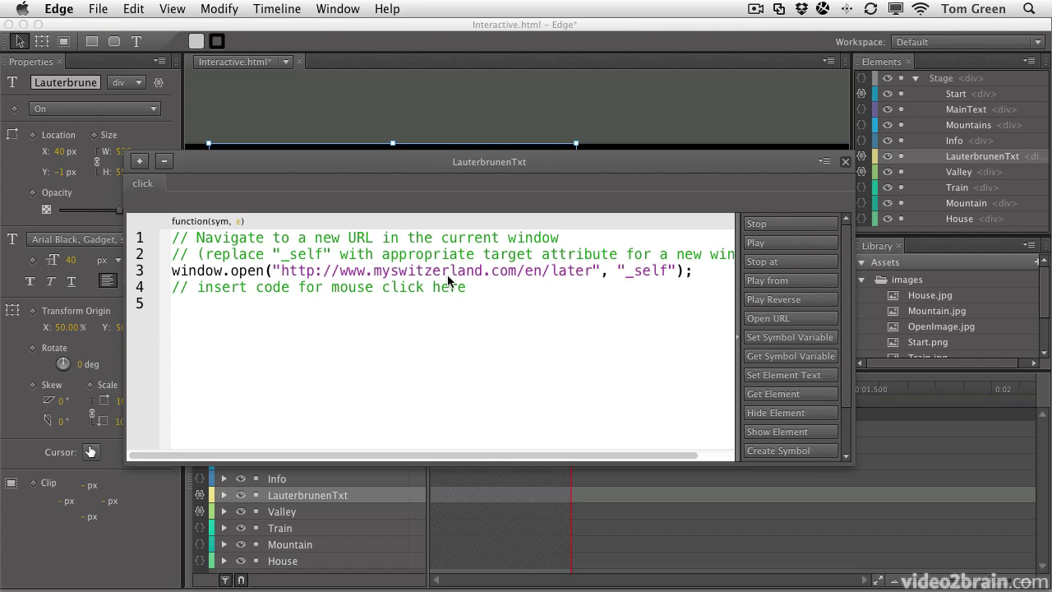
pyautogui.press('BackSpace')
pyautogui.press('BackSpace')
pyautogui.press('BackSpace')
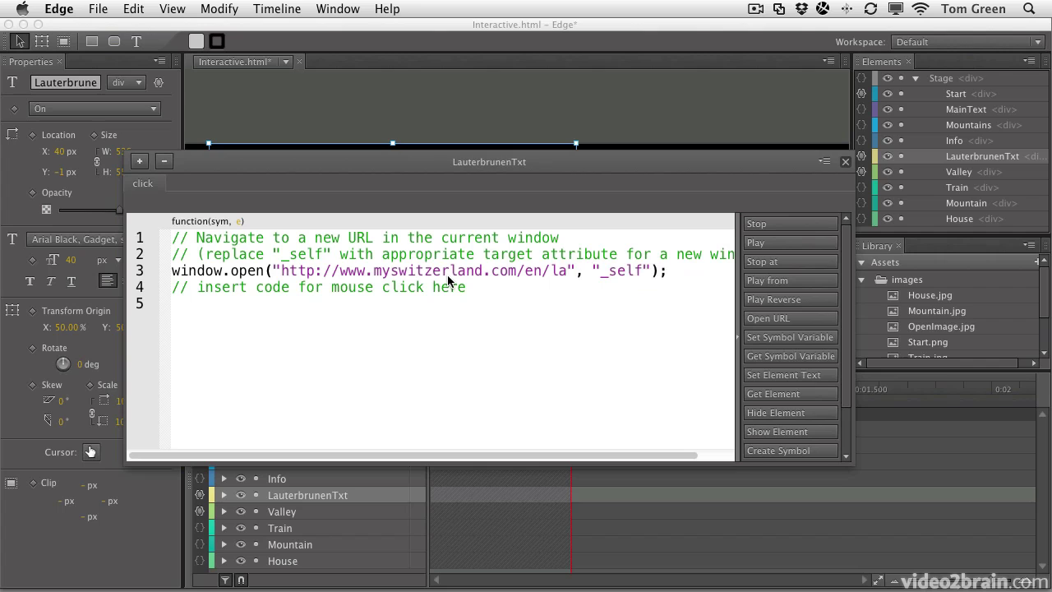
pyautogui.write('uter')
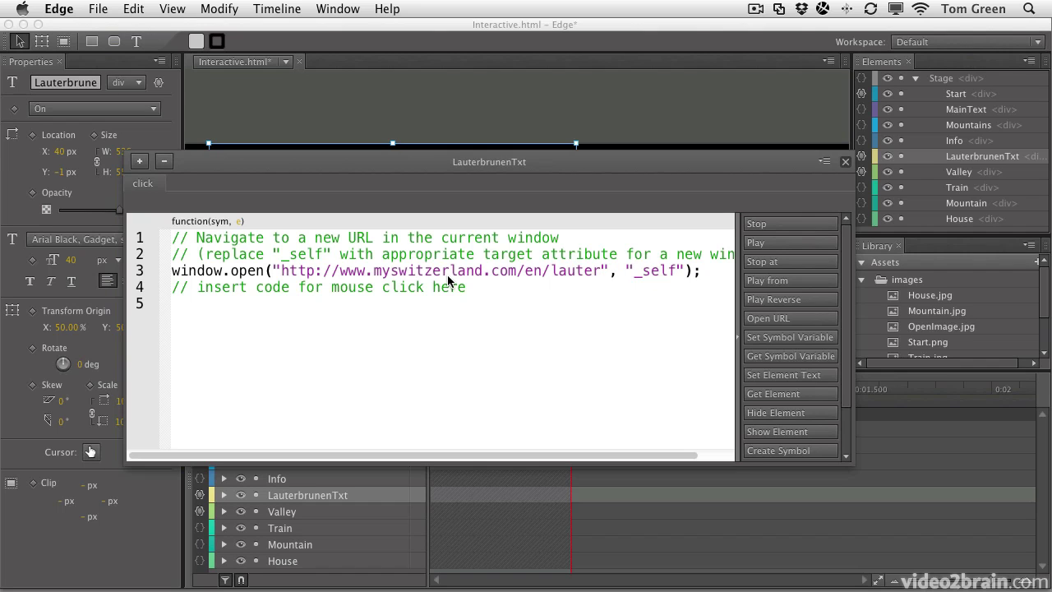
pyautogui.write('brunnen.ht')
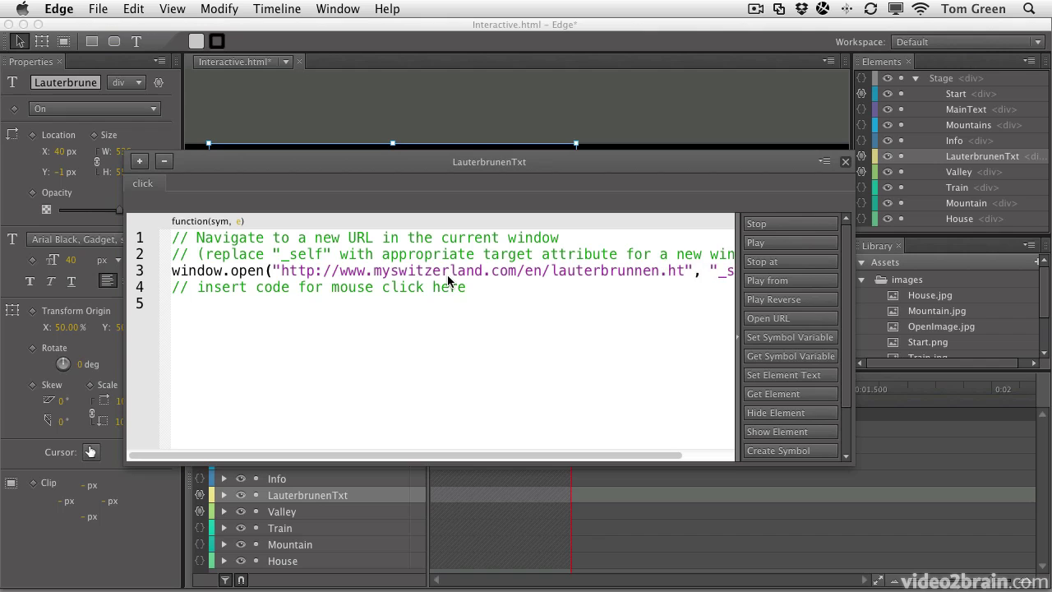
pyautogui.write('ml')
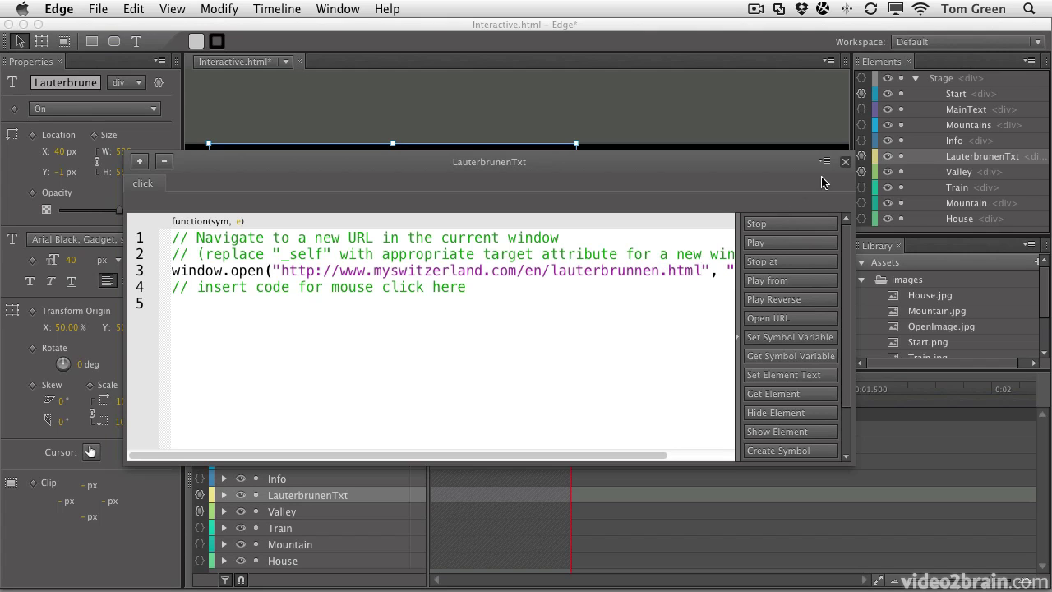
pyautogui.click(845, 162)
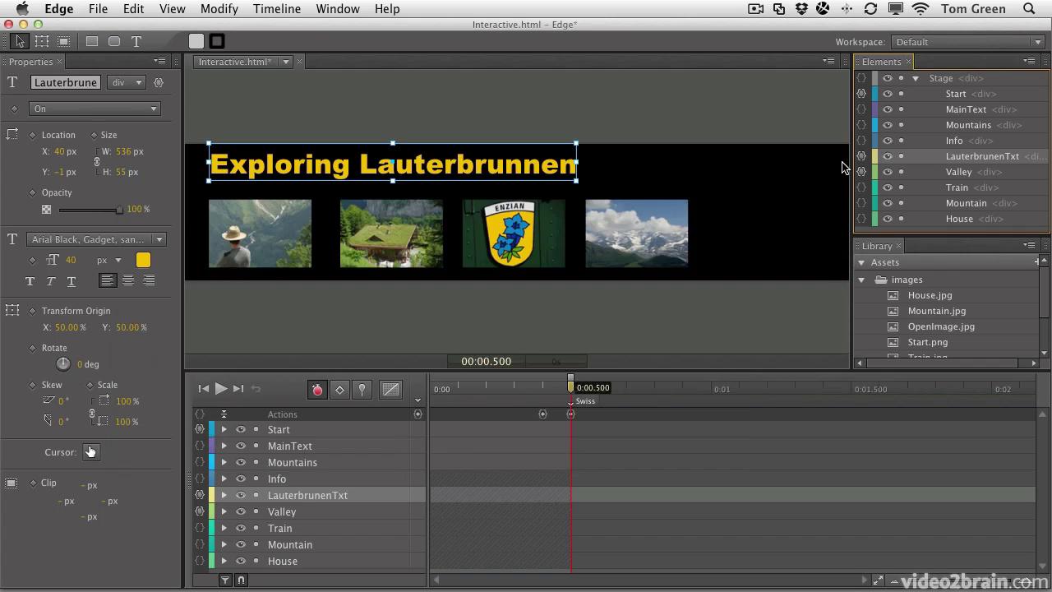
# Step: Preview the banner and confirm the title loads the MySwitzerland Lauterbrunnen page, then close the browser
pyautogui.click(600, 115)
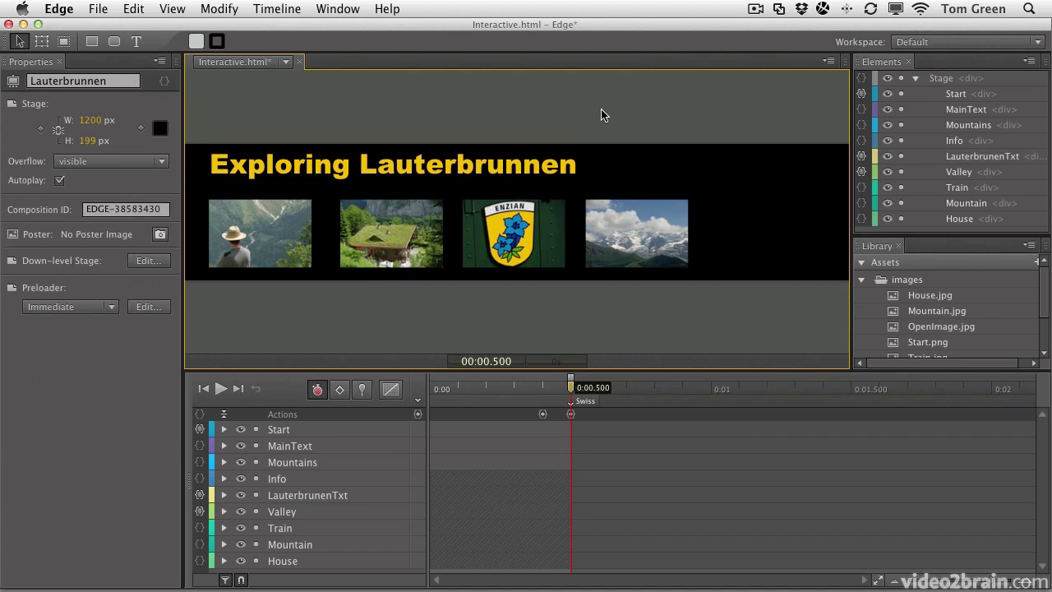
pyautogui.hotkey('ctrl', 'Return')
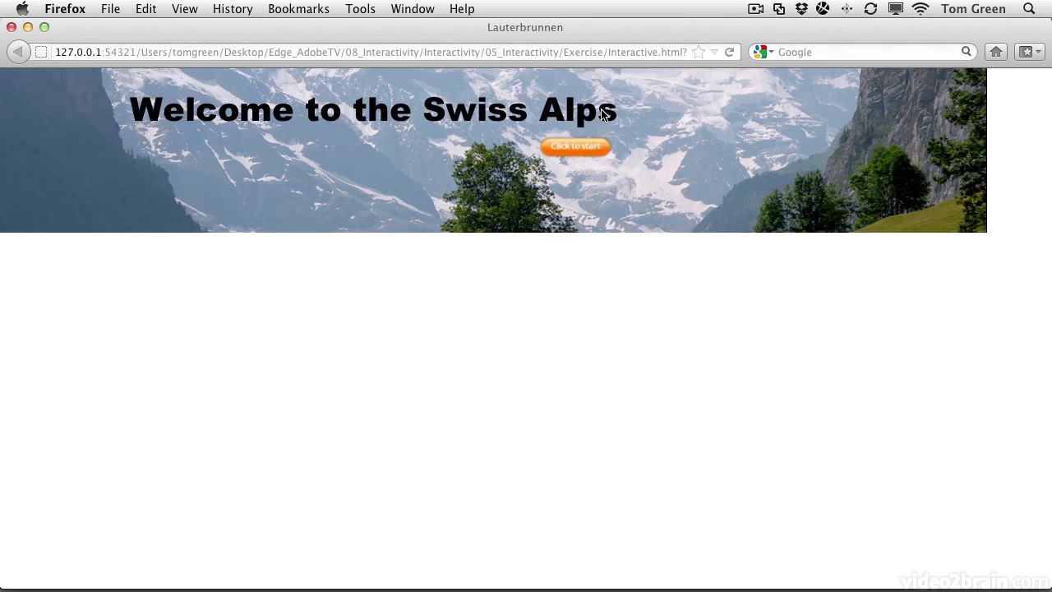
pyautogui.click(580, 156)
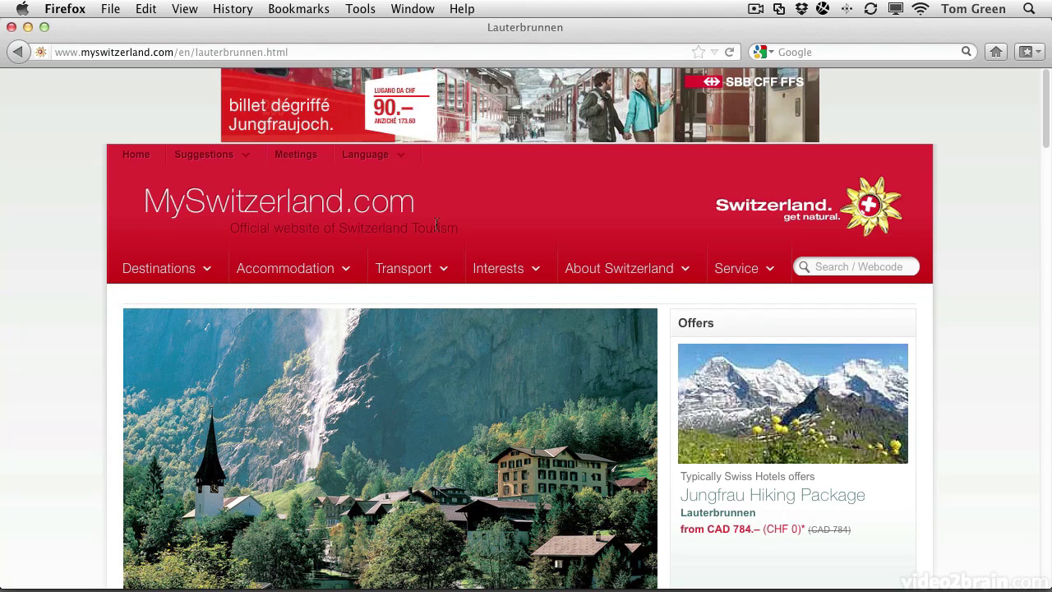
pyautogui.scroll(-3, 45, 120)
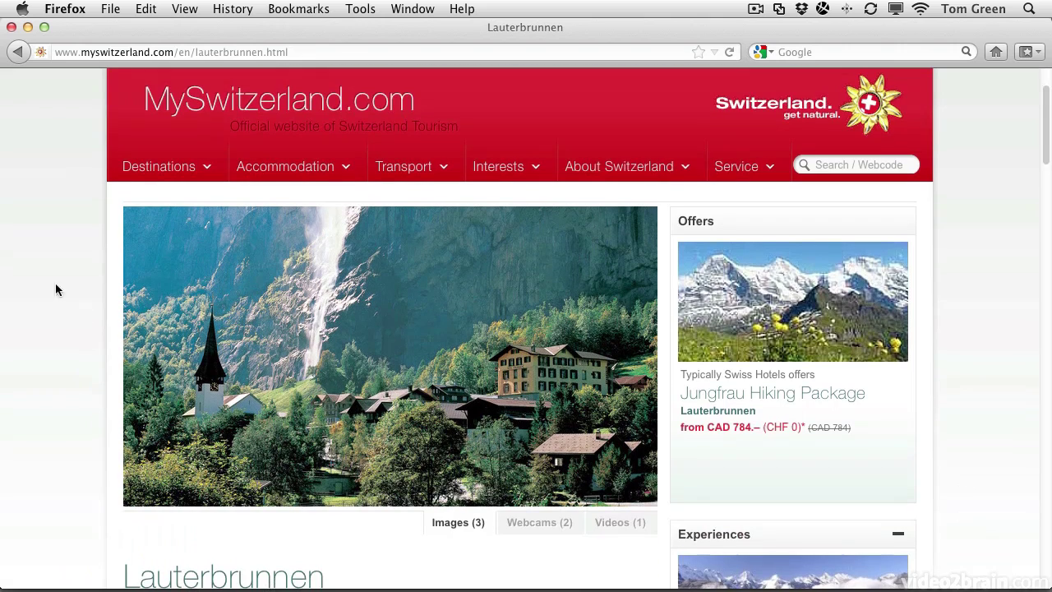
pyautogui.click(11, 29)
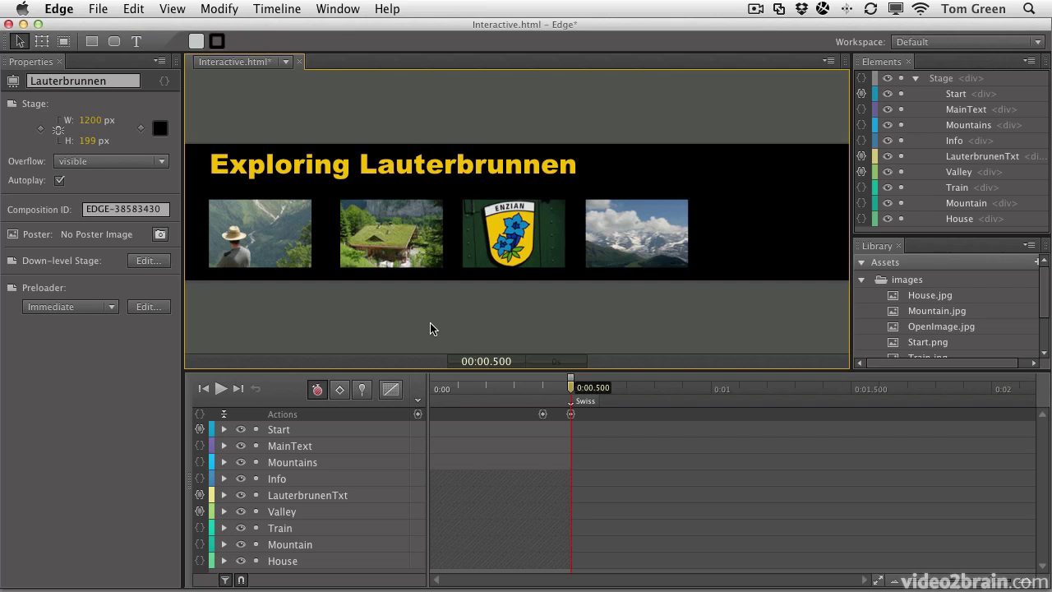